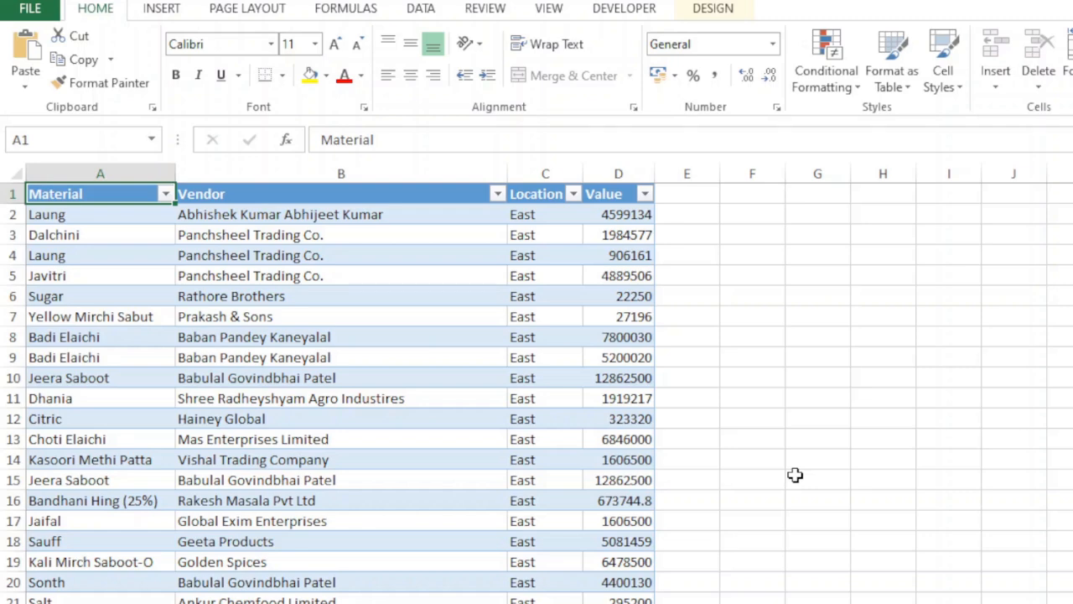
Step: Examine the Material, Vendor, Location and Value columns in the East, West, North and South sheets
{"action": "left_click", "coordinate": [461, 201]}
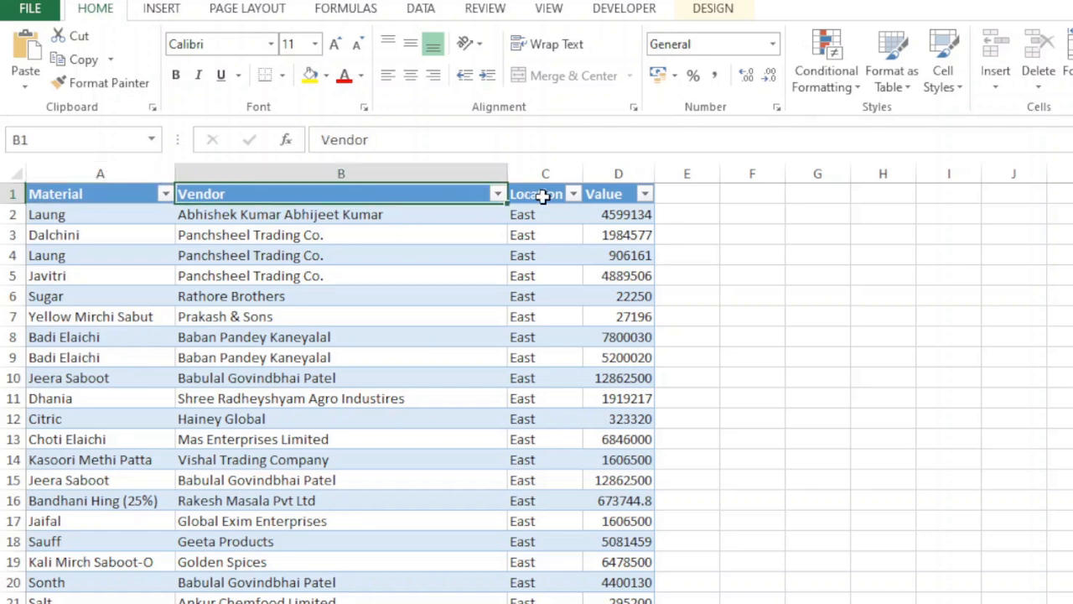
{"action": "left_click", "coordinate": [546, 194]}
{"action": "key", "text": "Left"}
{"action": "key", "text": "Left"}
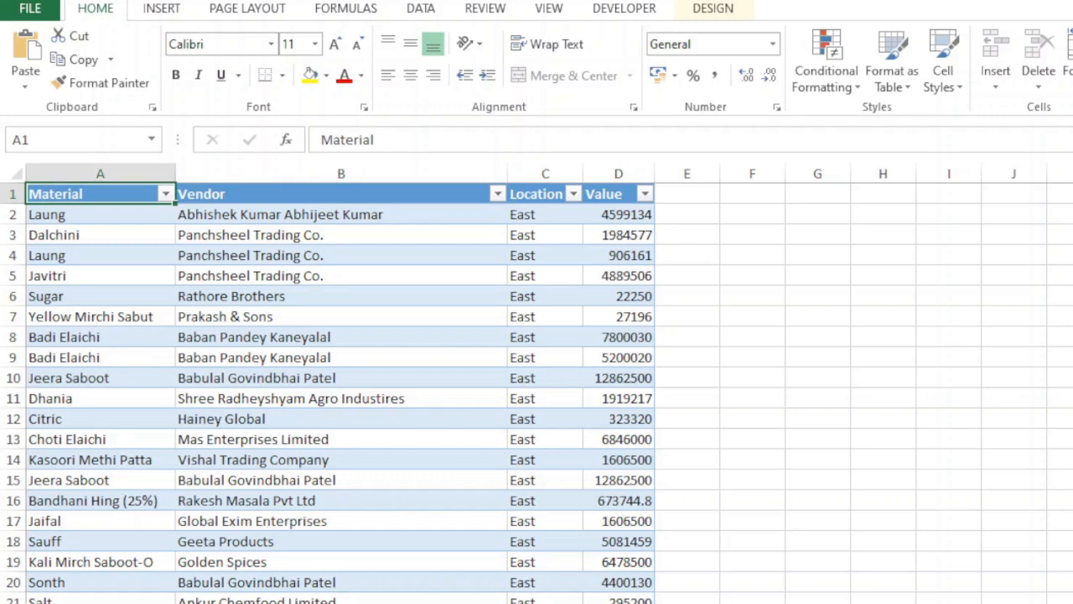
{"action": "key", "text": "ctrl+Page_Down"}
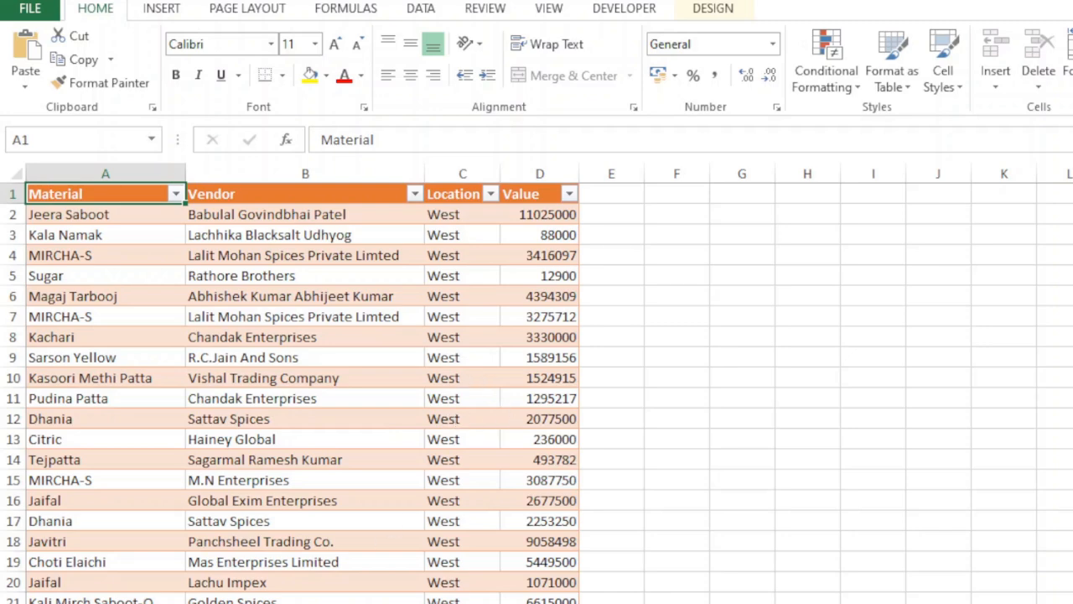
{"action": "key", "text": "ctrl+Page_Down"}
{"action": "key", "text": "ctrl+Page_Down"}
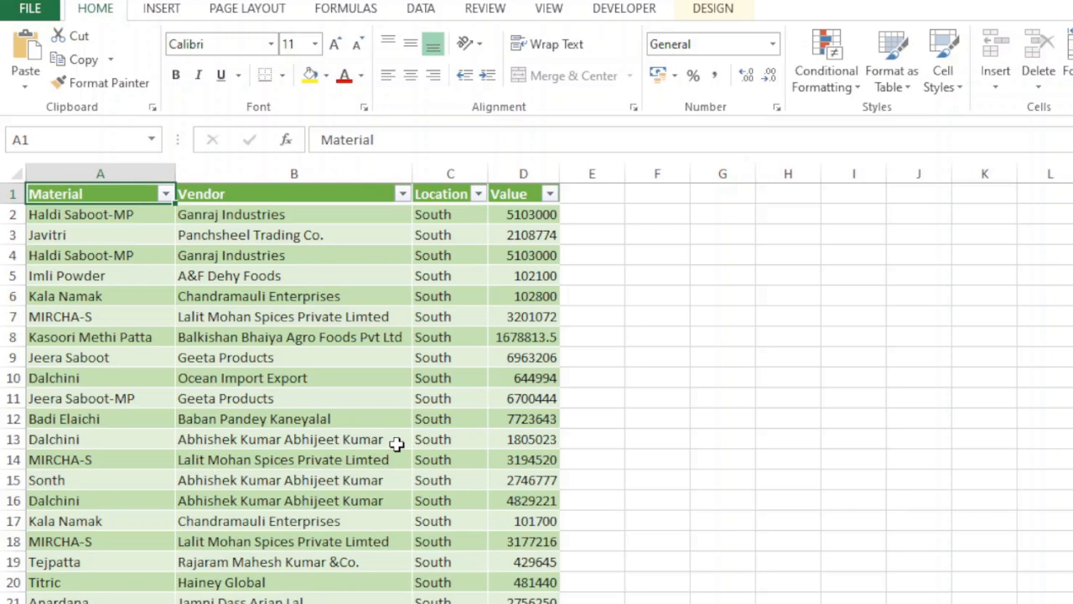
{"action": "left_click", "coordinate": [126, 602]}
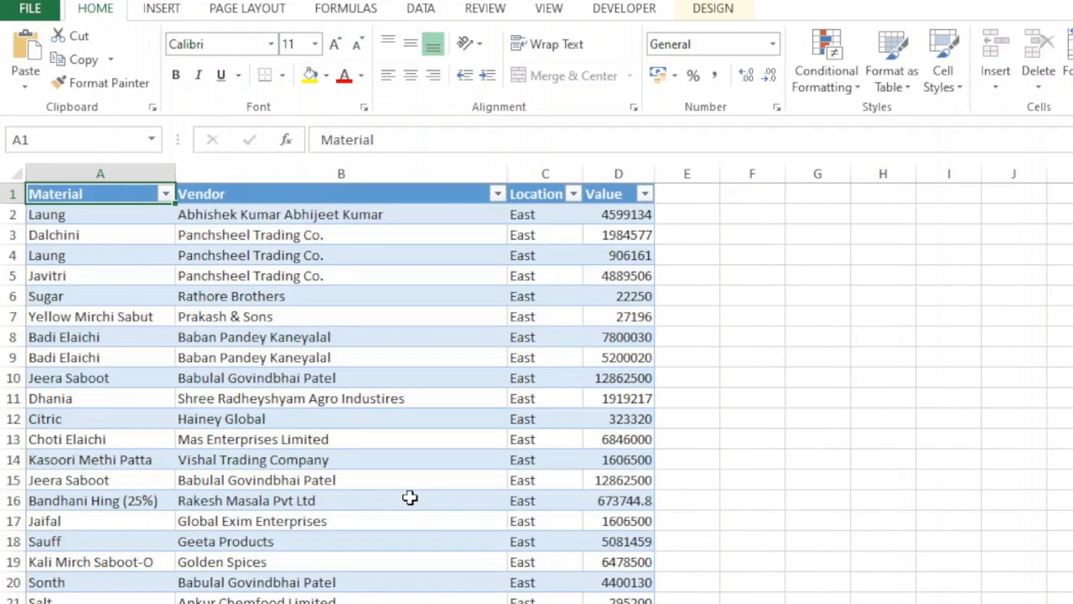
{"action": "left_click", "coordinate": [243, 602]}
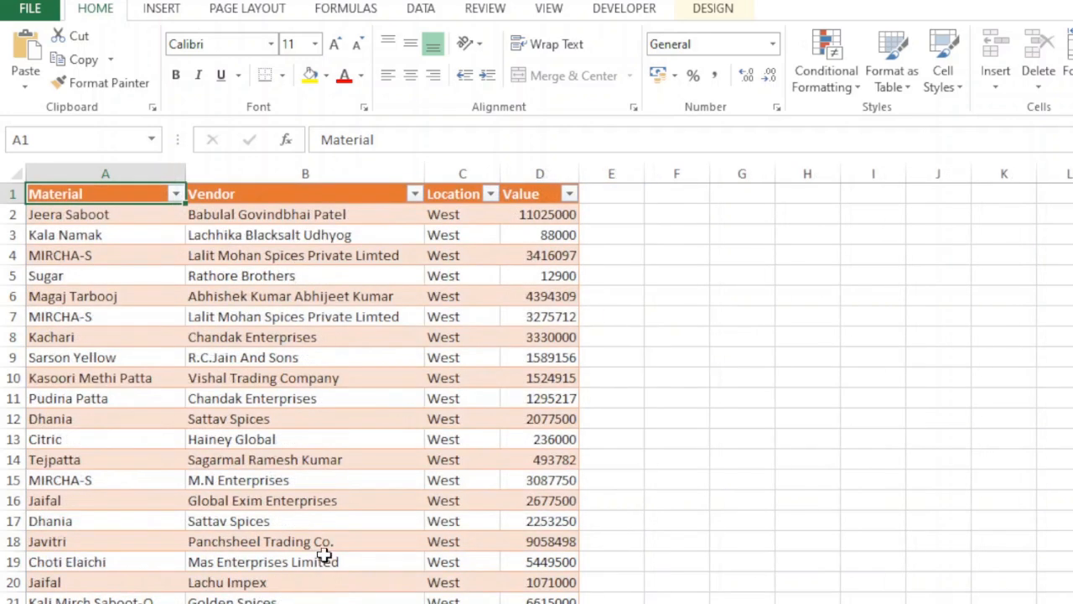
{"action": "left_click", "coordinate": [92, 602]}
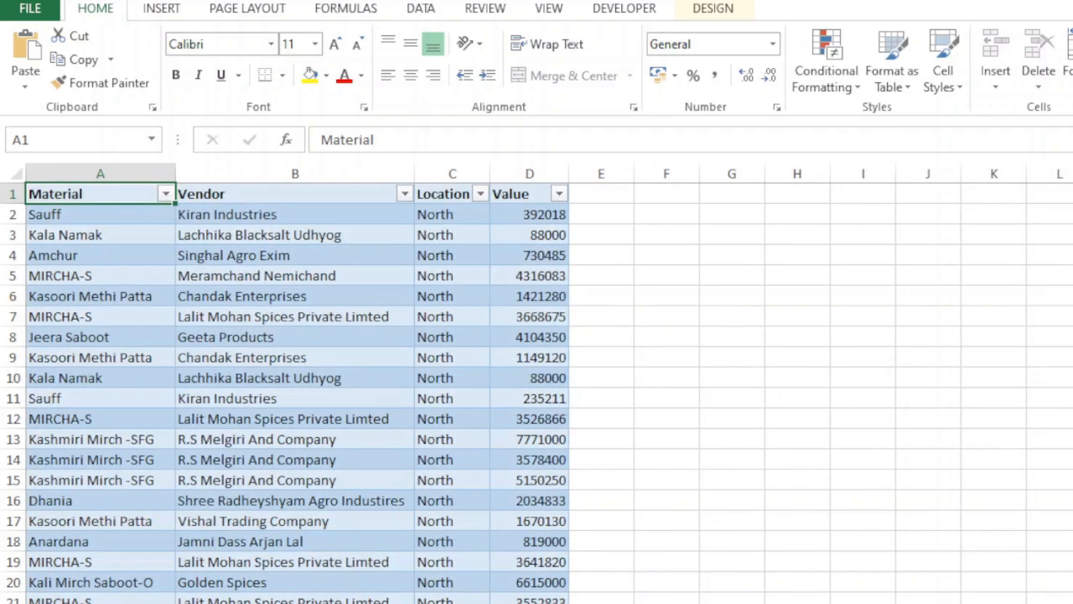
{"action": "left_click", "coordinate": [126, 602]}
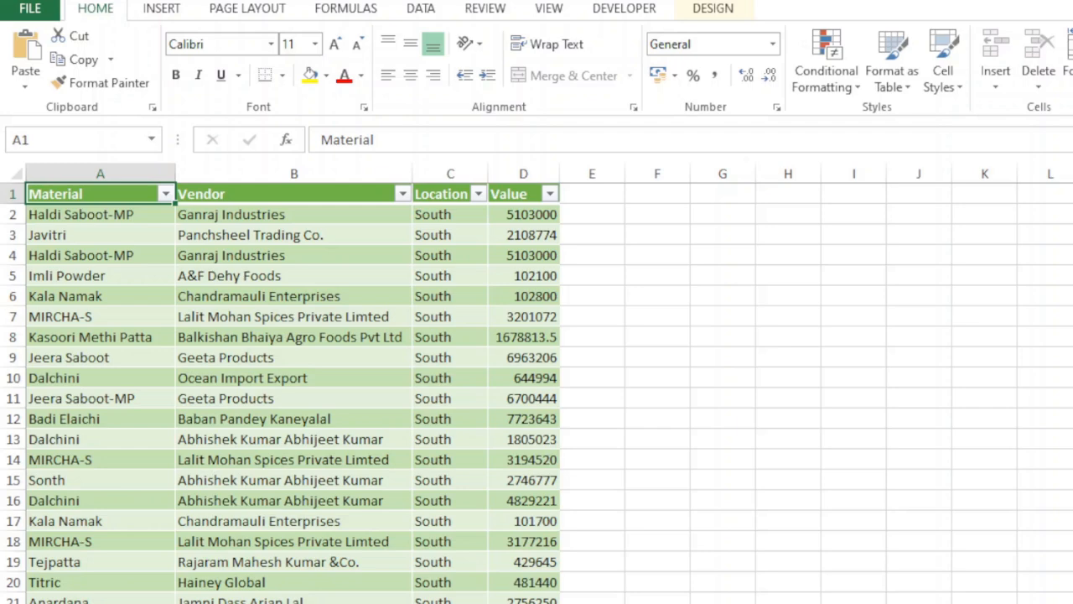
{"action": "key", "text": "ctrl+Page_Down"}
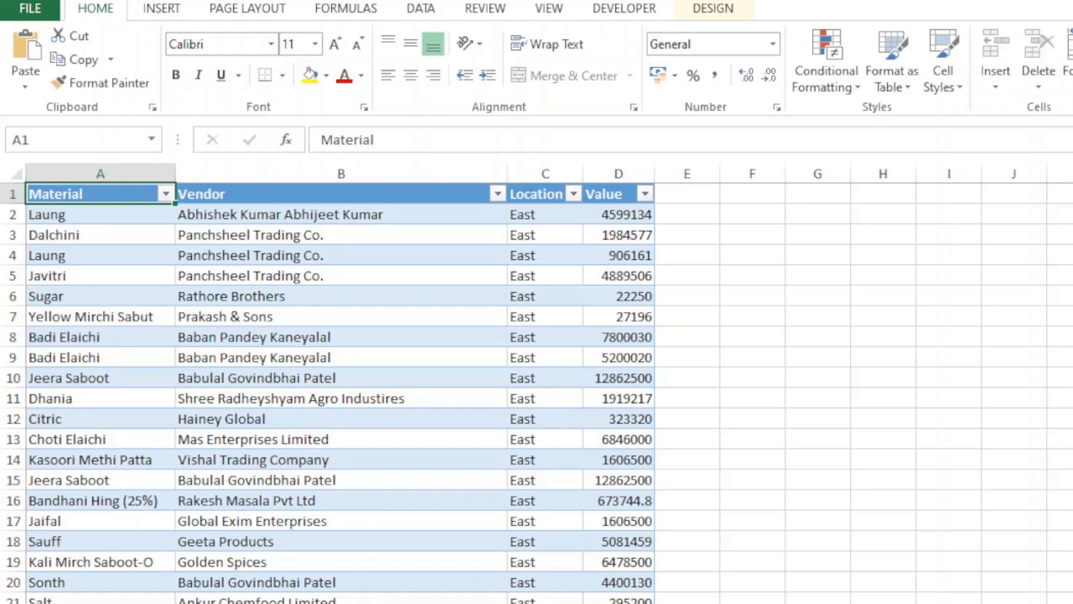
Step: Switch to the blank workbook and start a Microsoft Query import using Excel Files as the data source
{"action": "key", "text": "alt+Tab"}
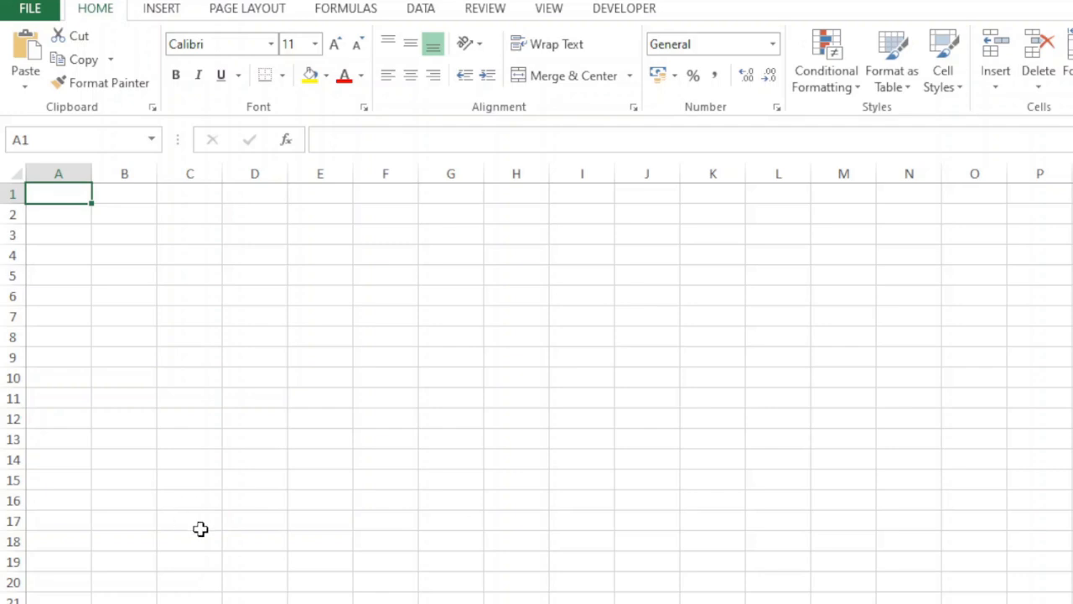
{"action": "left_click", "coordinate": [433, 11]}
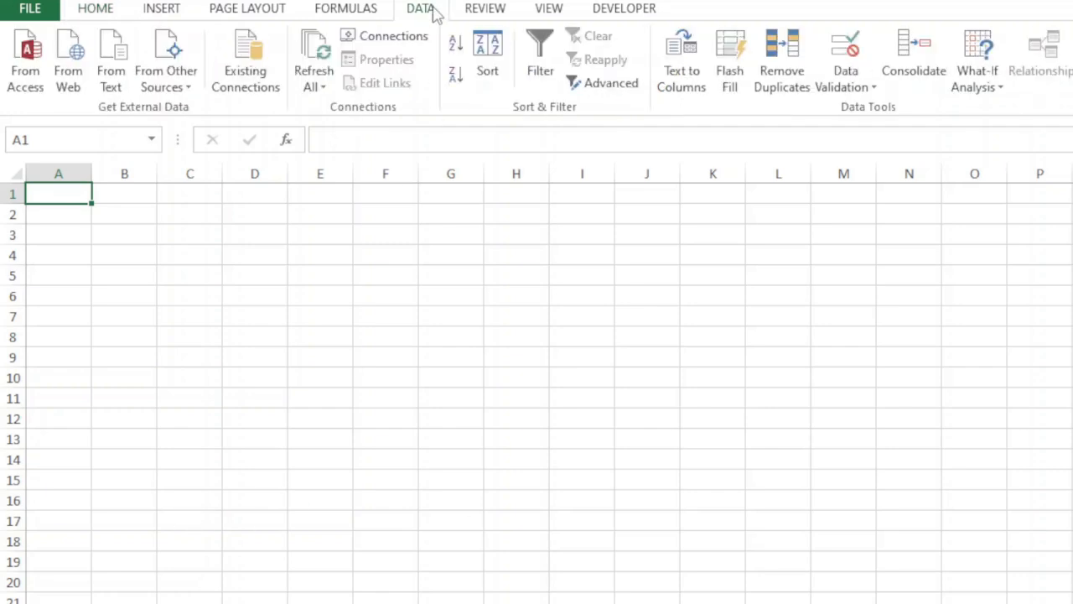
{"action": "left_click", "coordinate": [189, 89]}
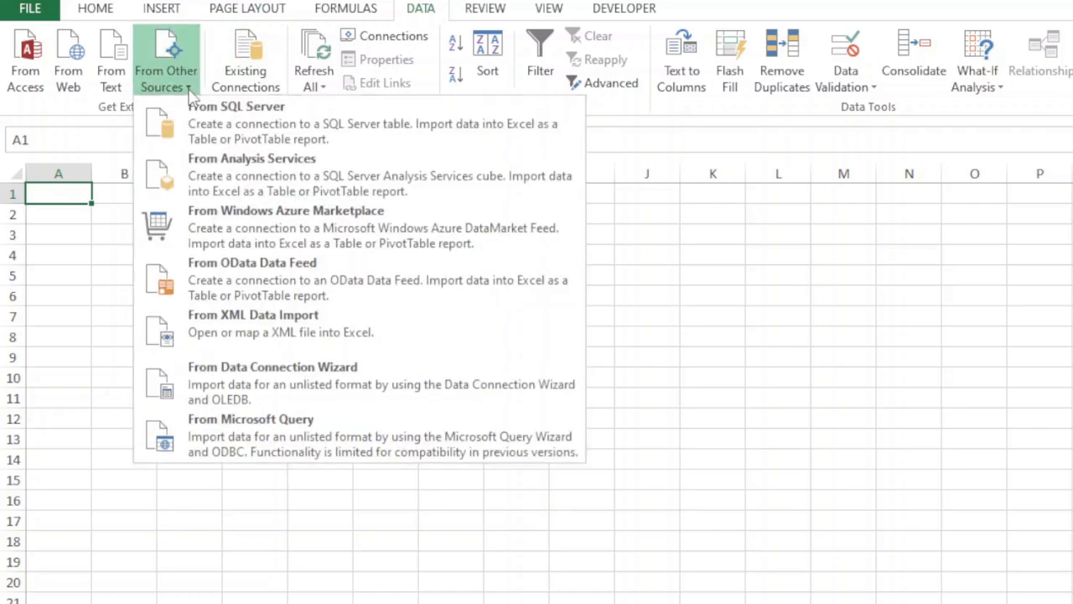
{"action": "left_click", "coordinate": [238, 450]}
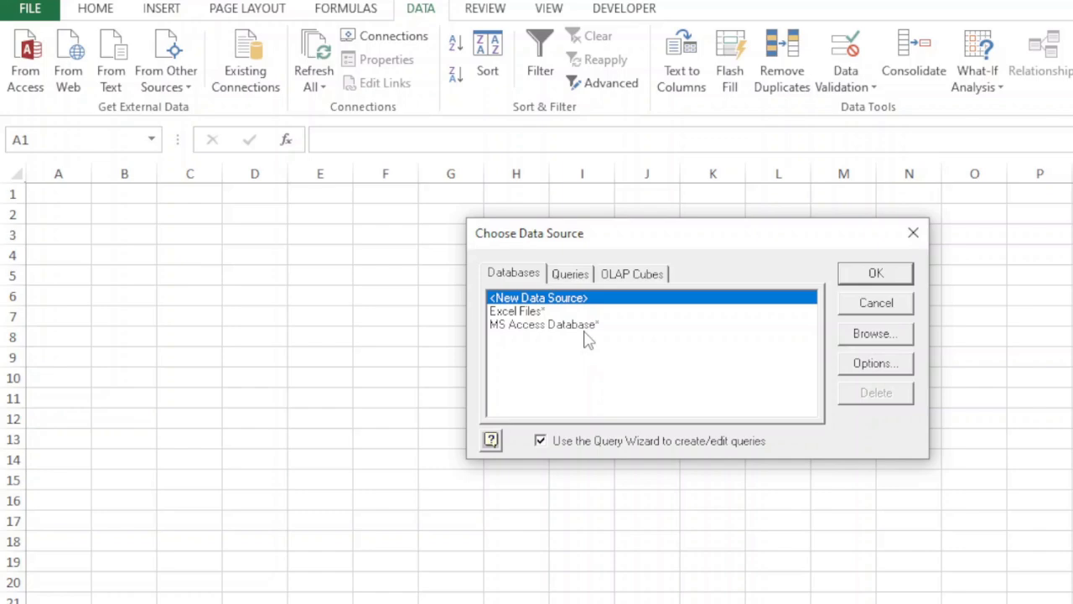
{"action": "key", "text": "alt+Tab"}
{"action": "key", "text": "alt+Tab"}
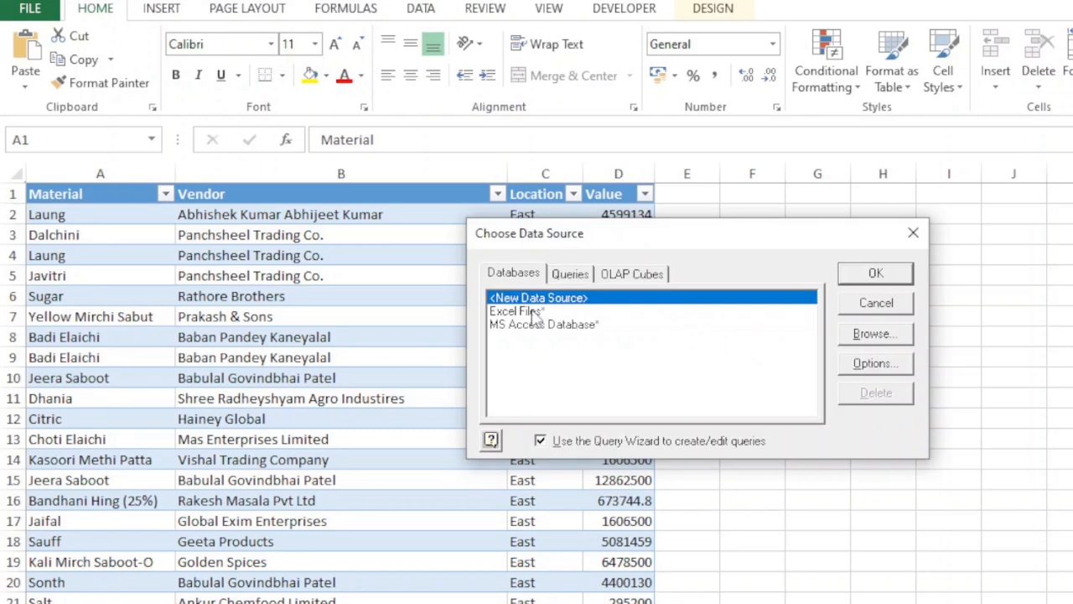
{"action": "left_click", "coordinate": [533, 312]}
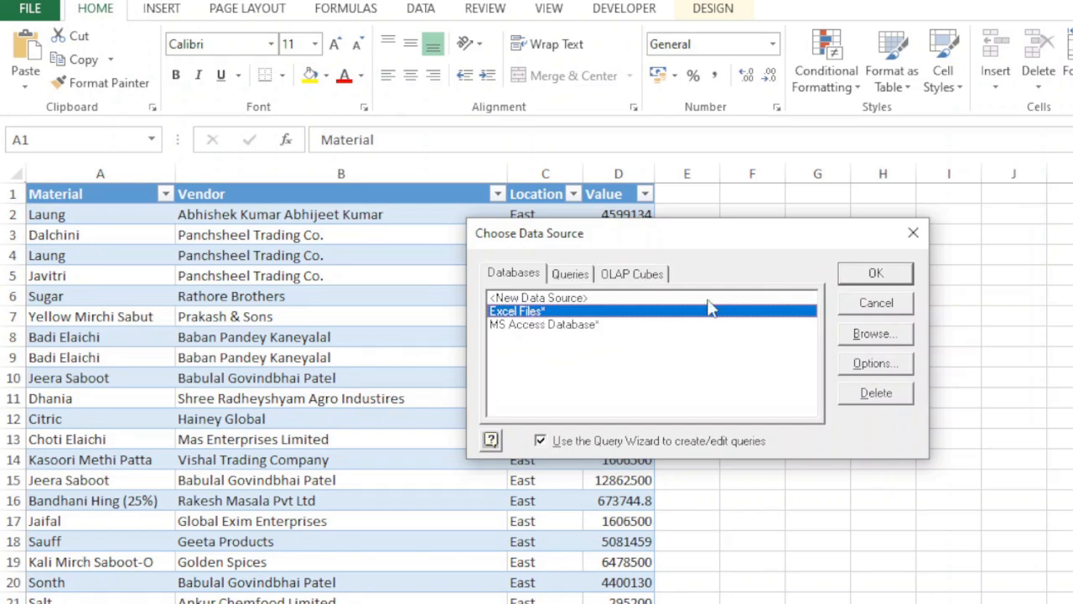
{"action": "left_click", "coordinate": [868, 278]}
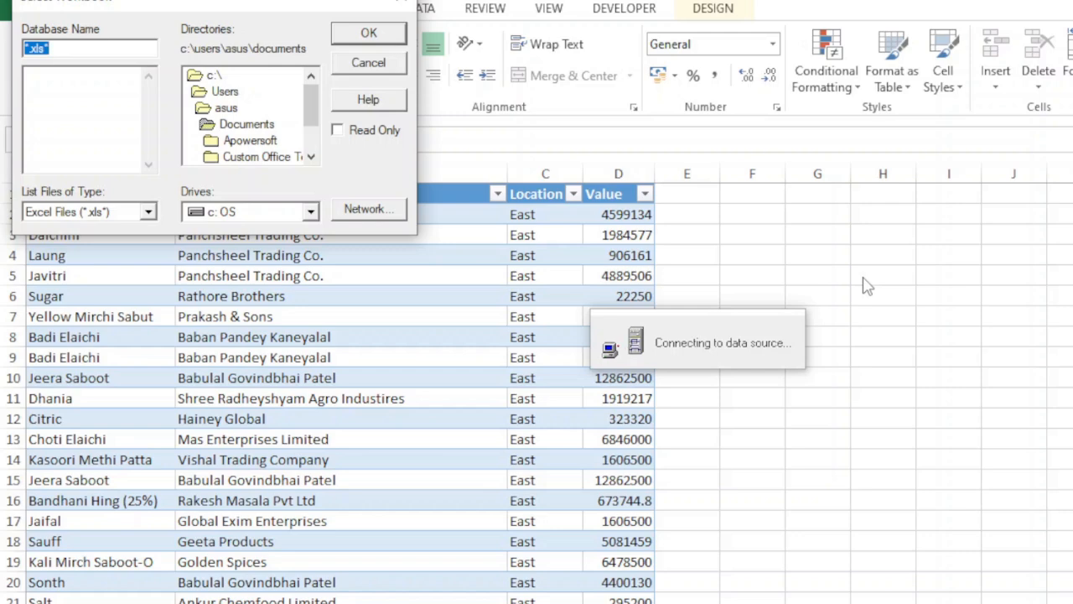
Step: Select Data.xlsx in the root of drive C: as the workbook to query
{"action": "double_click", "coordinate": [213, 77]}
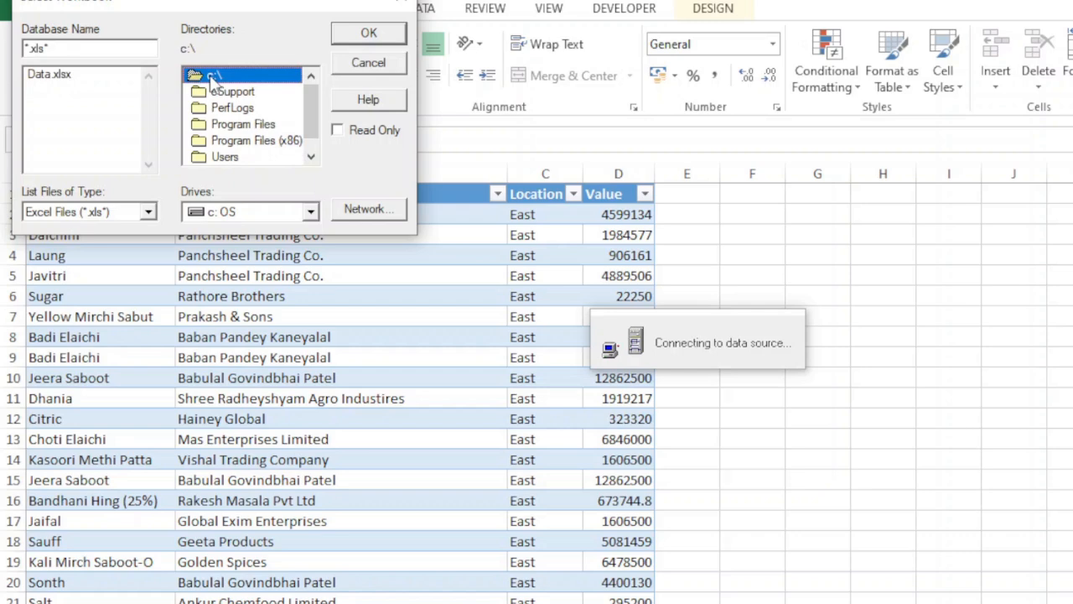
{"action": "left_click", "coordinate": [50, 74]}
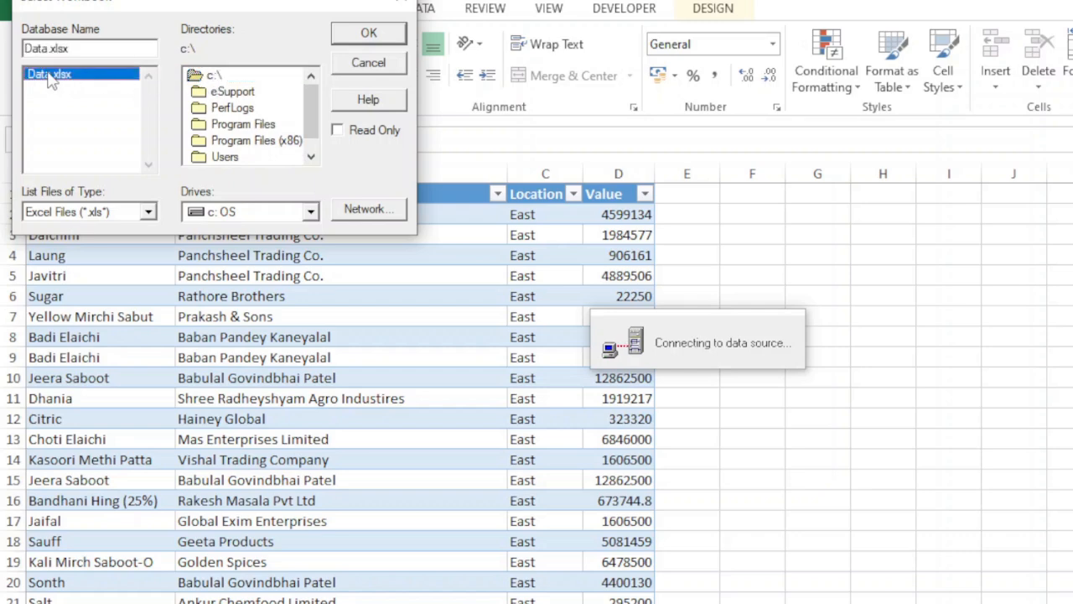
{"action": "left_click", "coordinate": [369, 33]}
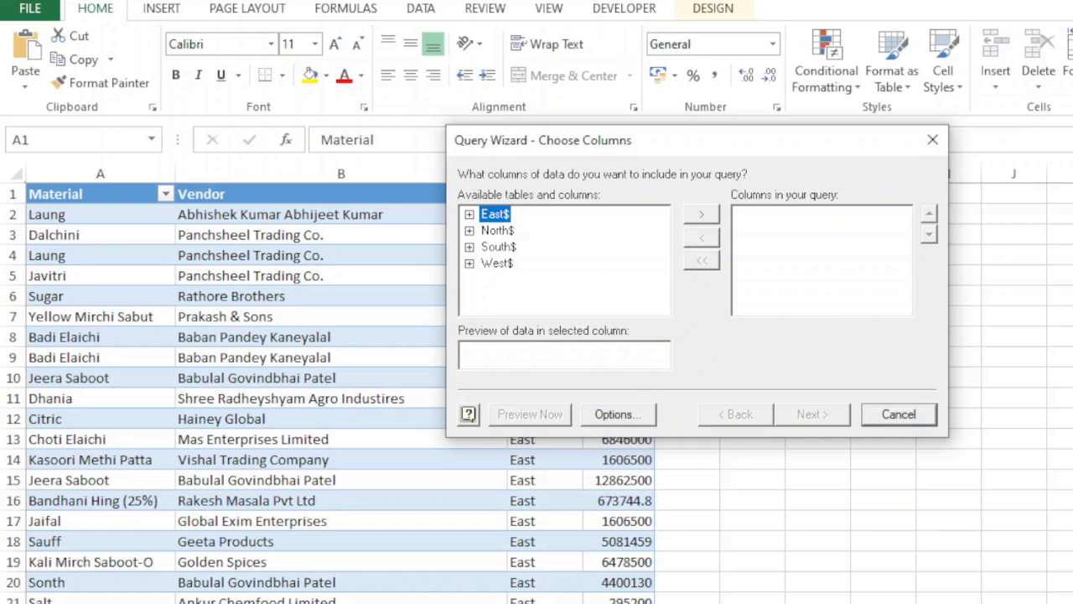
Step: Turn off System Tables and Synonyms in the Query Wizard's table options
{"action": "left_click", "coordinate": [625, 414]}
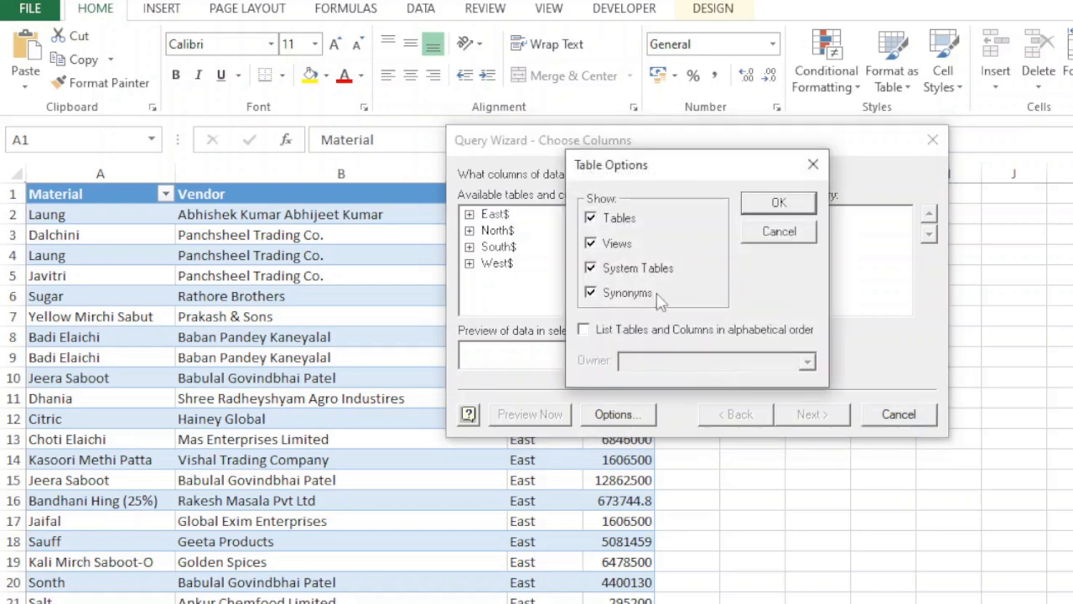
{"action": "left_click", "coordinate": [597, 270]}
{"action": "left_click", "coordinate": [594, 293]}
{"action": "left_click", "coordinate": [800, 205]}
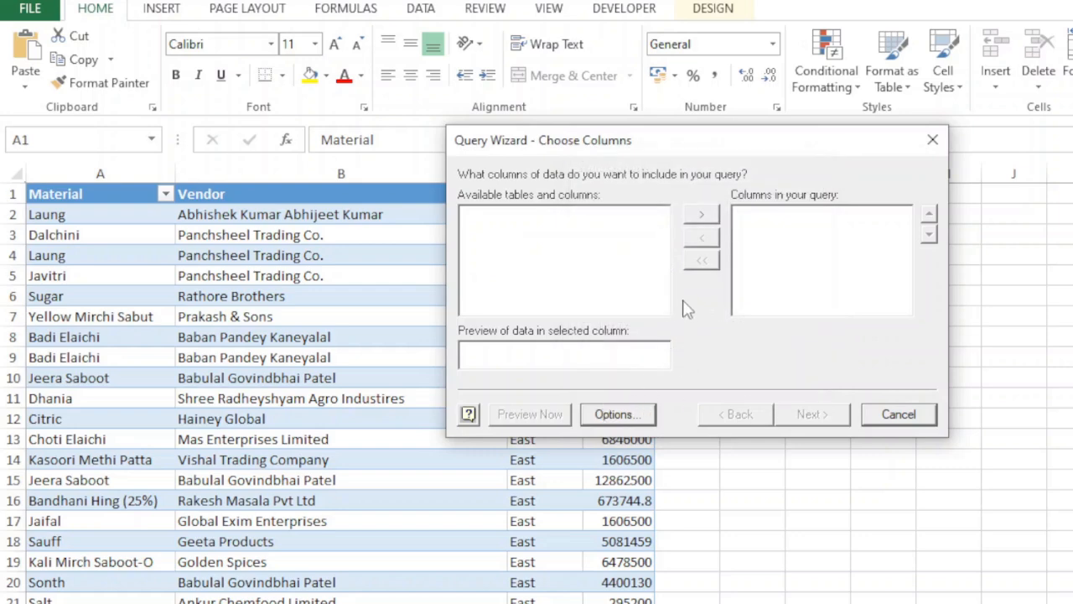
Step: Turn System Tables and Synonyms back on in the Query Wizard's table options
{"action": "left_click", "coordinate": [627, 416]}
{"action": "left_click", "coordinate": [591, 268]}
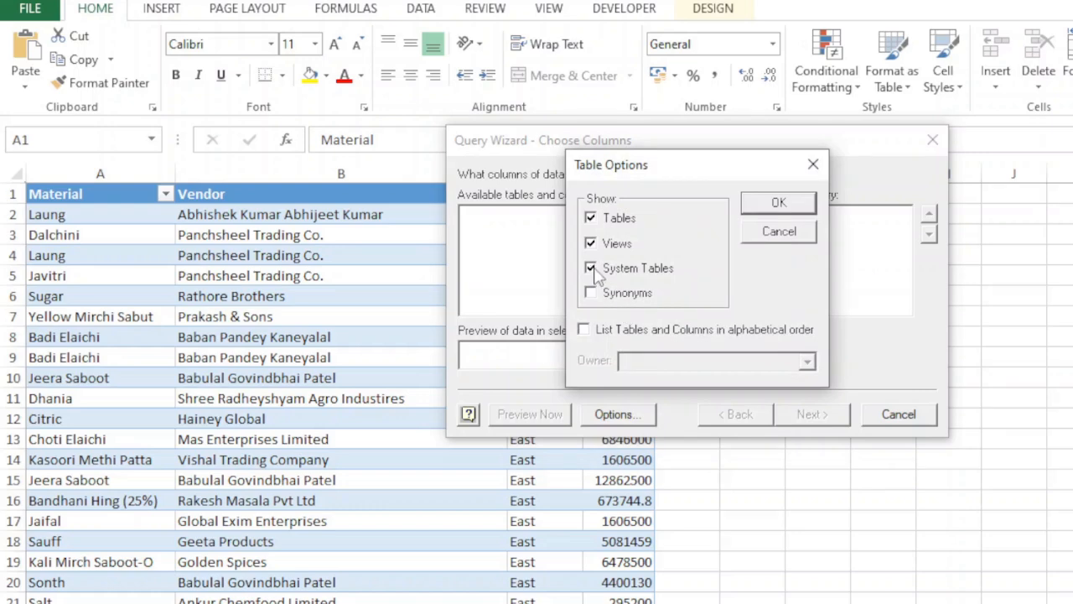
{"action": "left_click", "coordinate": [591, 294]}
{"action": "left_click", "coordinate": [779, 204]}
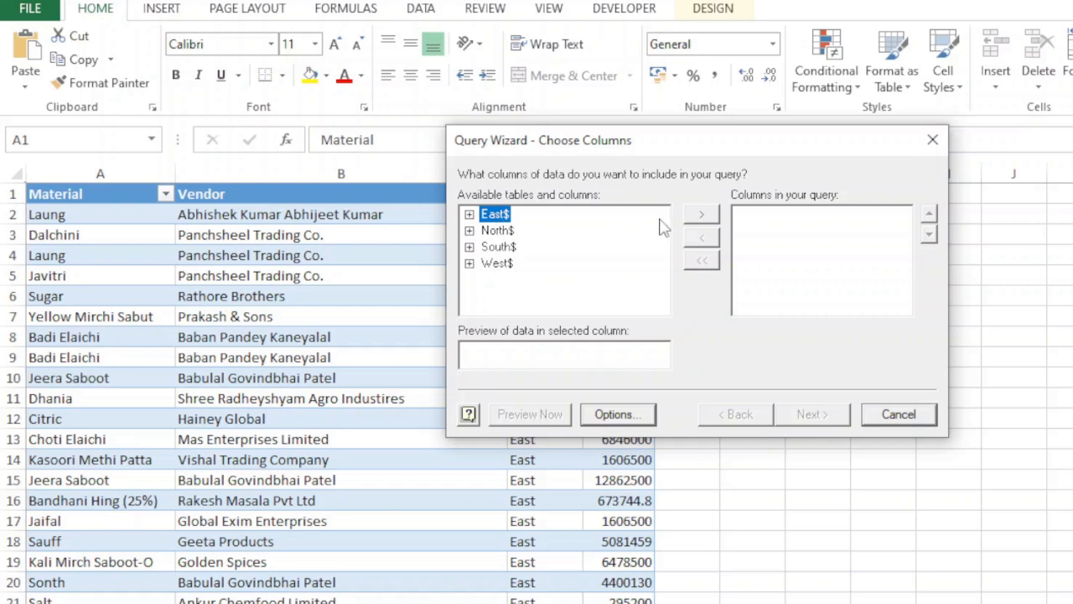
Step: Add all columns of the East$, North$, South$ and West$ tables to the query
{"action": "left_click", "coordinate": [702, 215]}
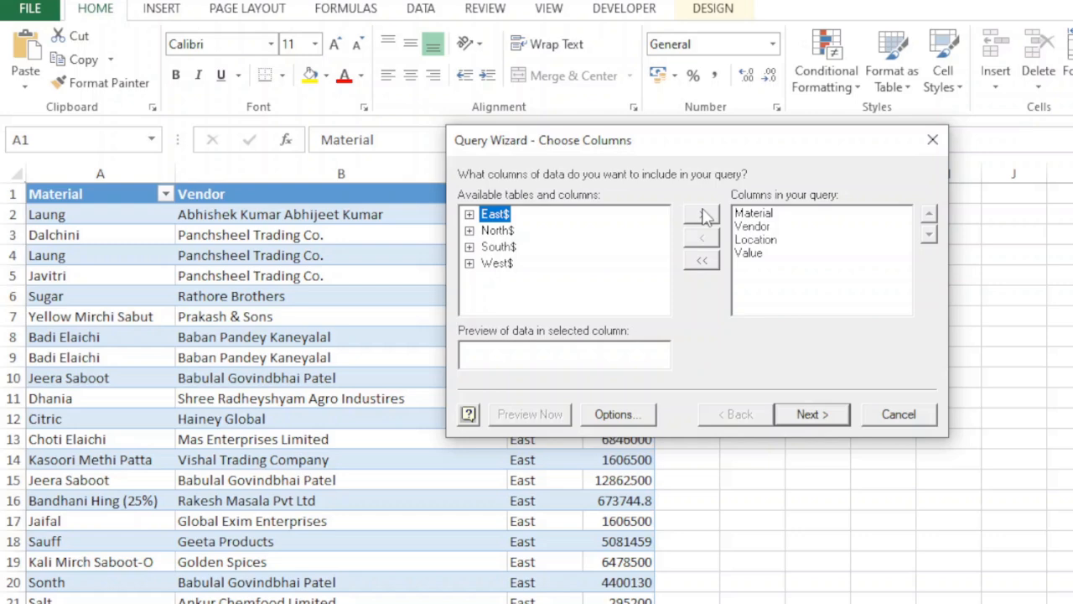
{"action": "left_click", "coordinate": [497, 230]}
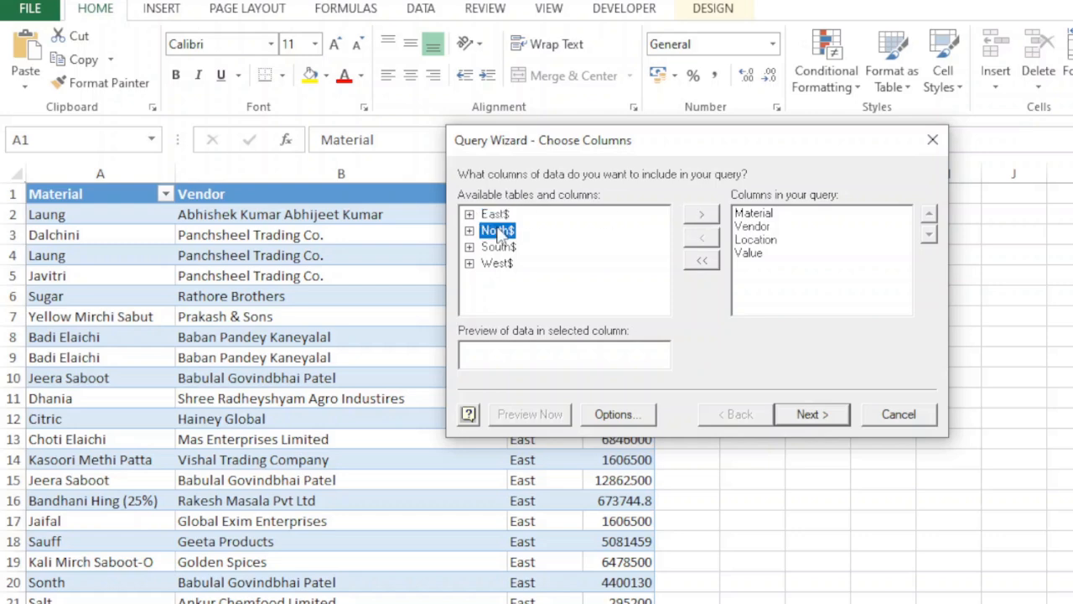
{"action": "left_click", "coordinate": [702, 215]}
{"action": "left_click", "coordinate": [499, 248]}
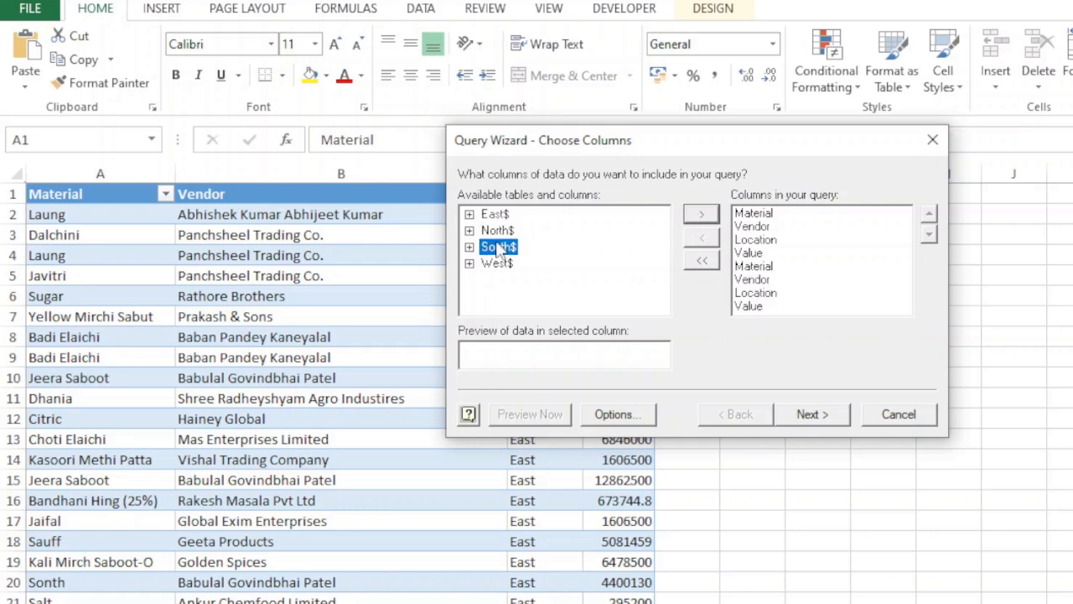
{"action": "left_click", "coordinate": [701, 216]}
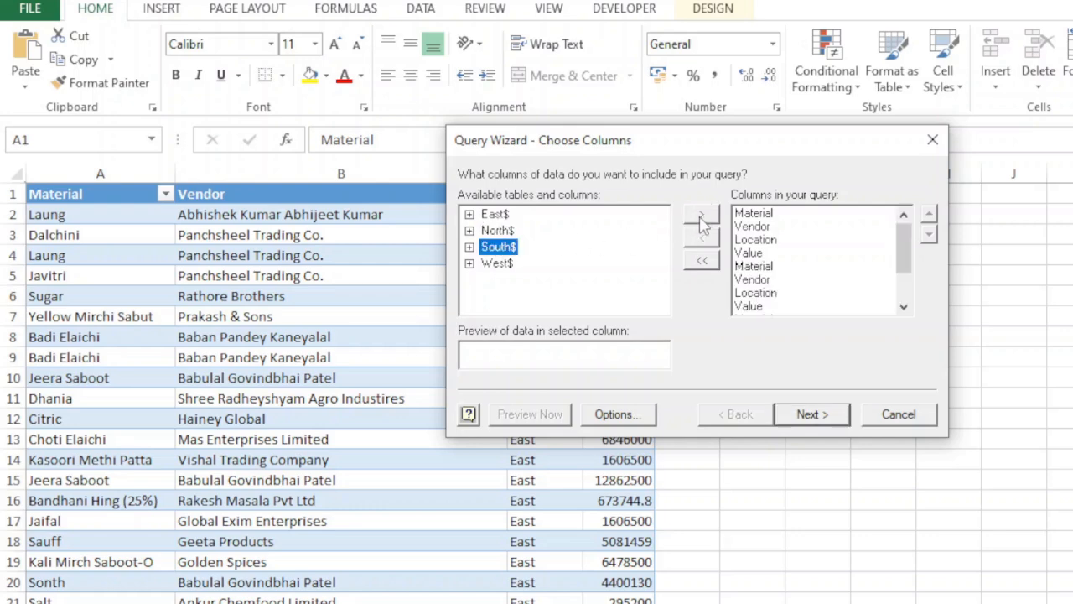
{"action": "left_click", "coordinate": [494, 263]}
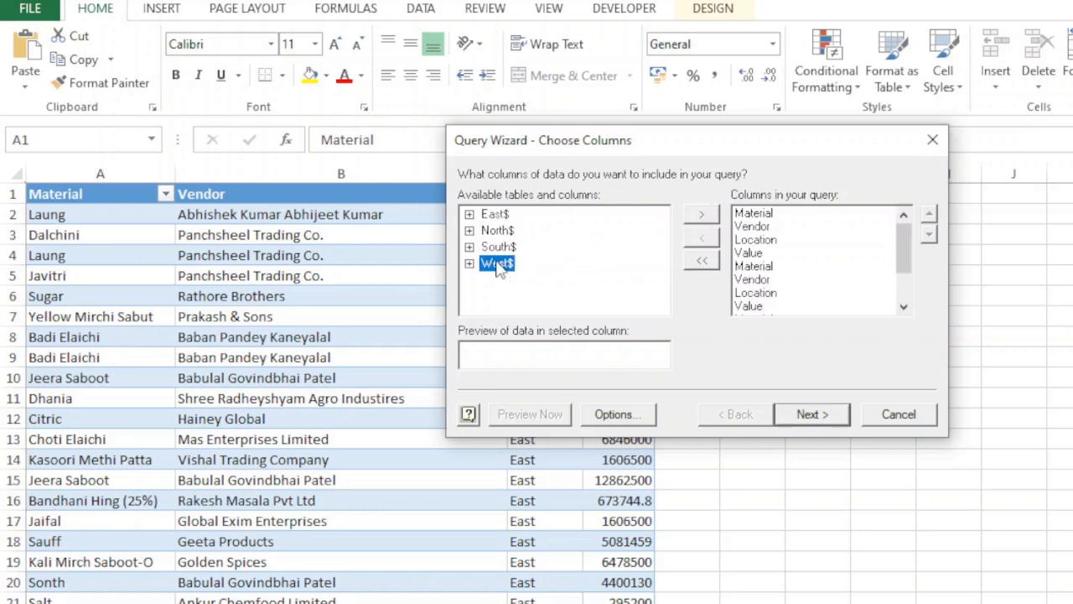
{"action": "left_click", "coordinate": [702, 215]}
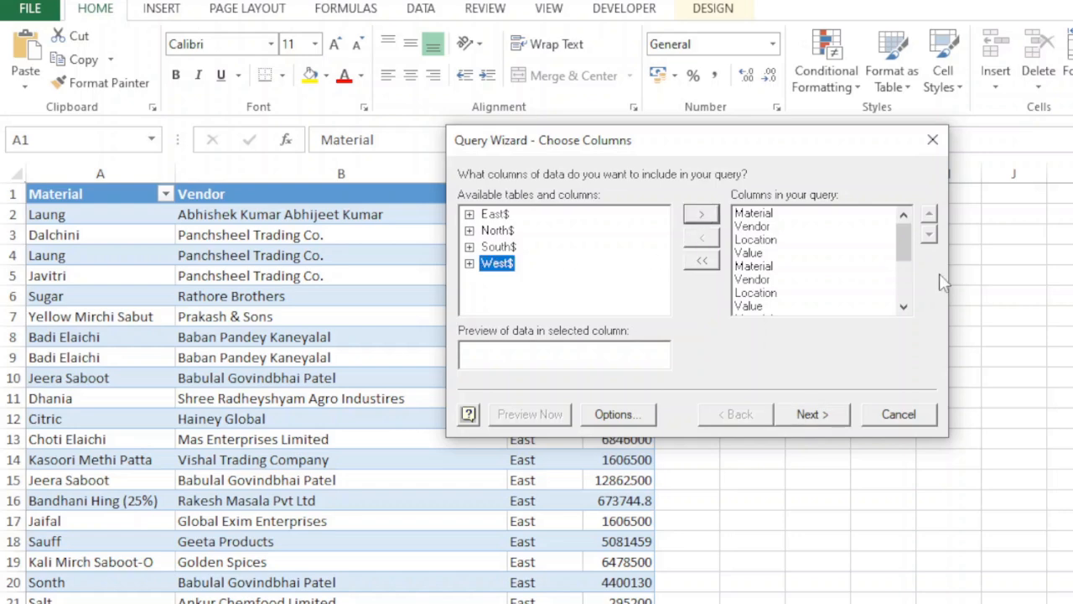
Step: Continue from the Query Wizard into Microsoft Query and widen the query window
{"action": "left_click", "coordinate": [809, 414]}
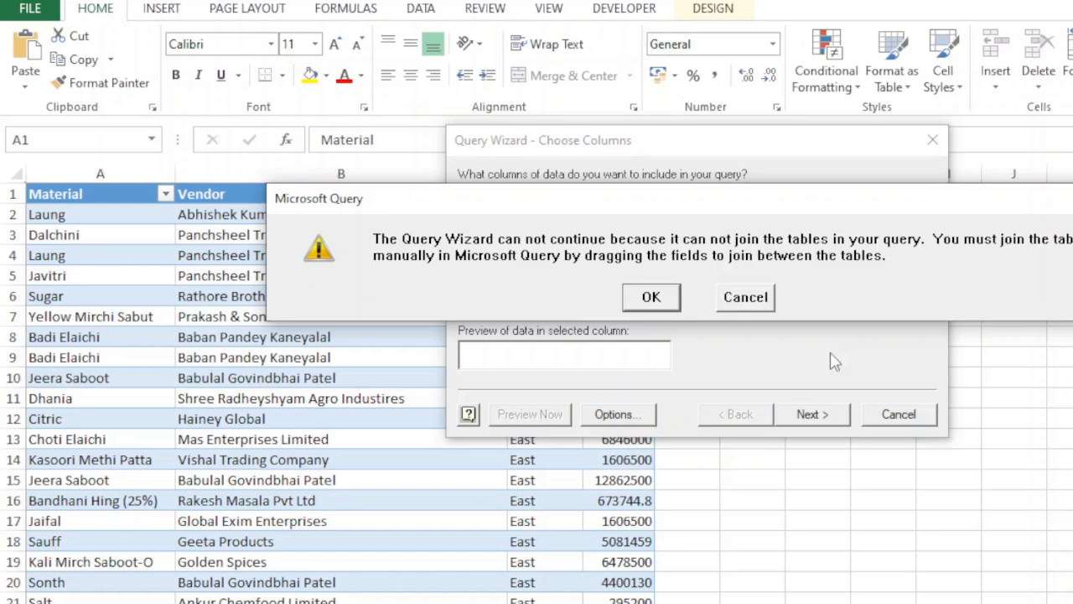
{"action": "left_click", "coordinate": [647, 300]}
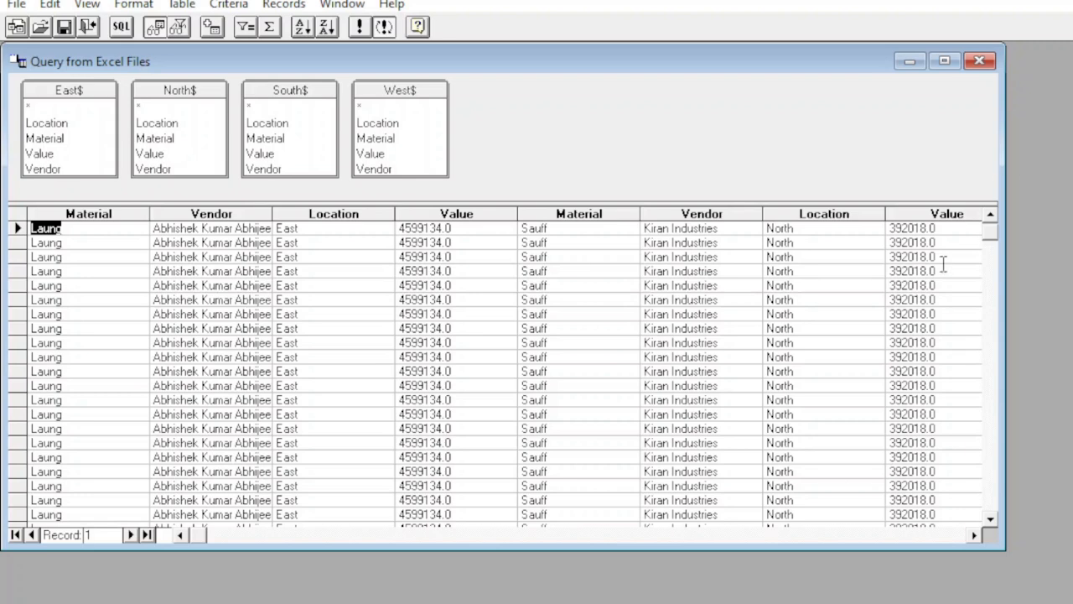
{"action": "left_click_drag", "start_coordinate": [1003, 541], "coordinate": [1072, 543]}
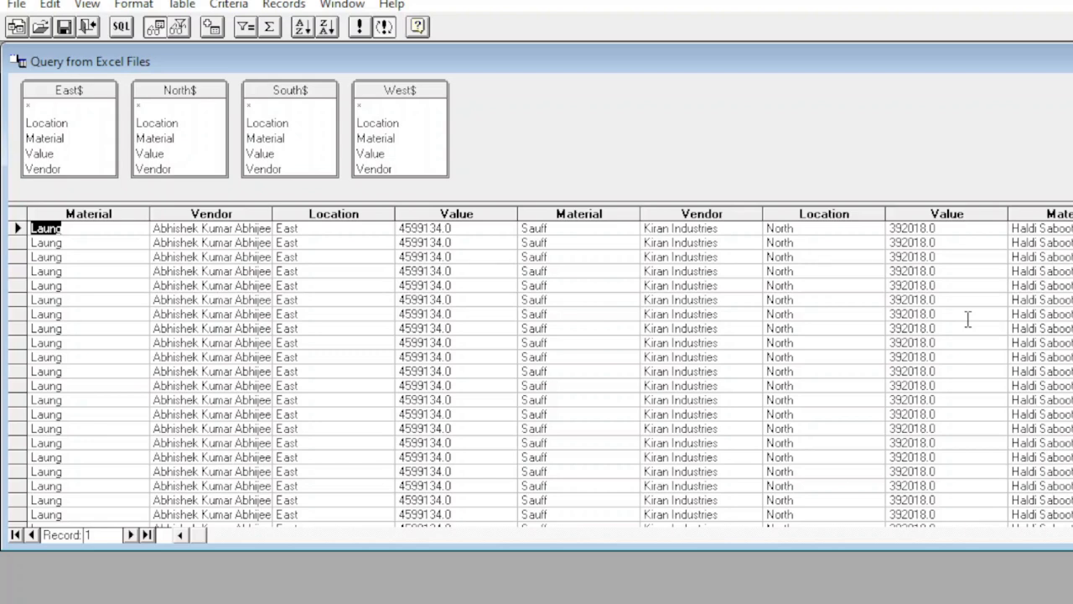
Step: Open the query's SQL statement and delete the whole column list between SELECT and FROM
{"action": "left_click", "coordinate": [120, 28]}
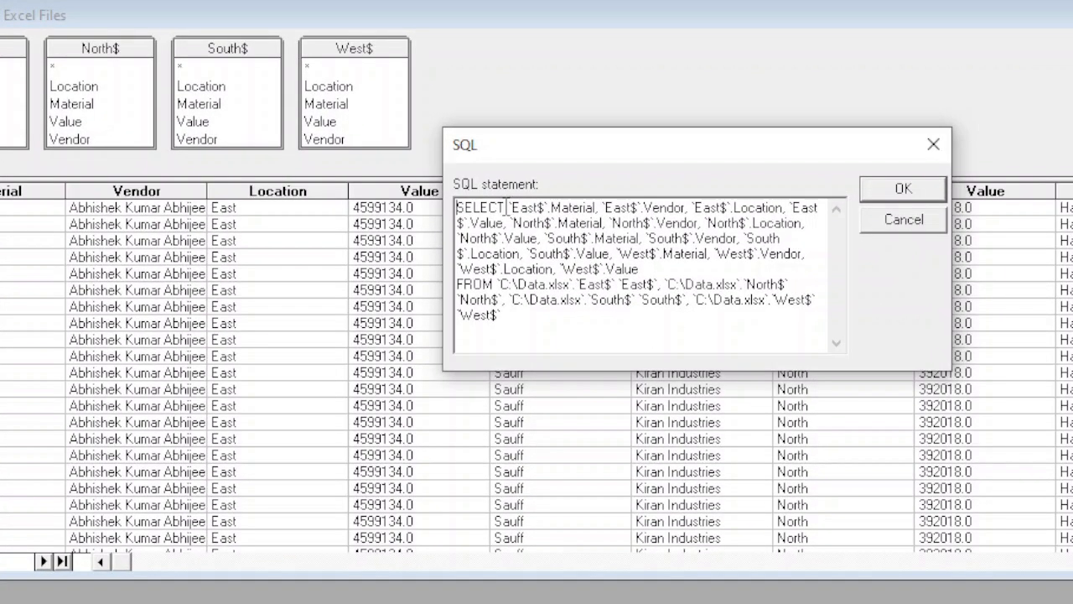
{"action": "left_click_drag", "start_coordinate": [505, 207], "coordinate": [677, 267]}
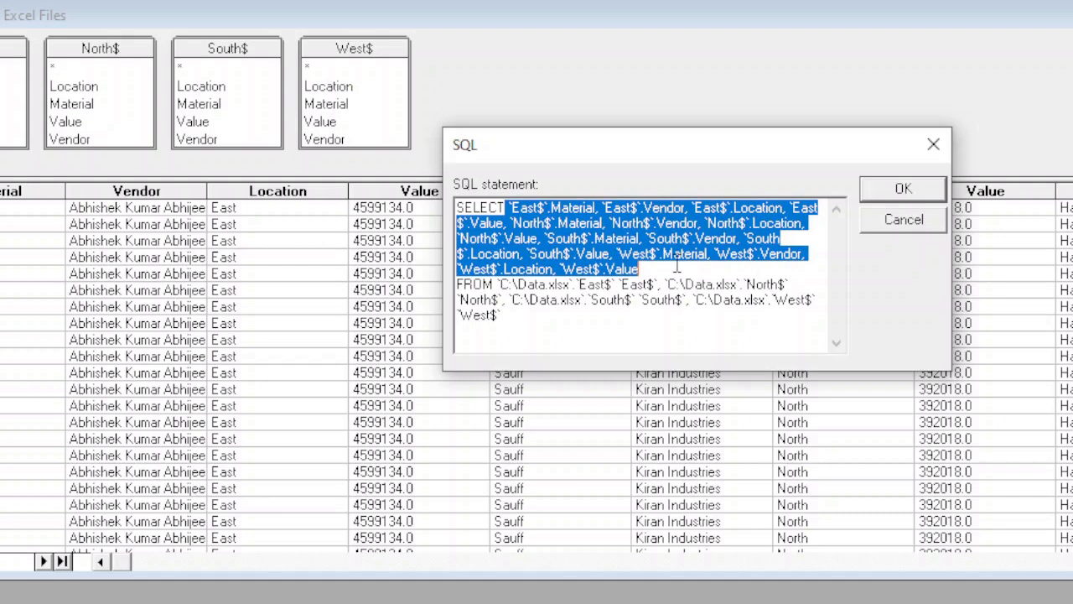
{"action": "key", "text": "Delete"}
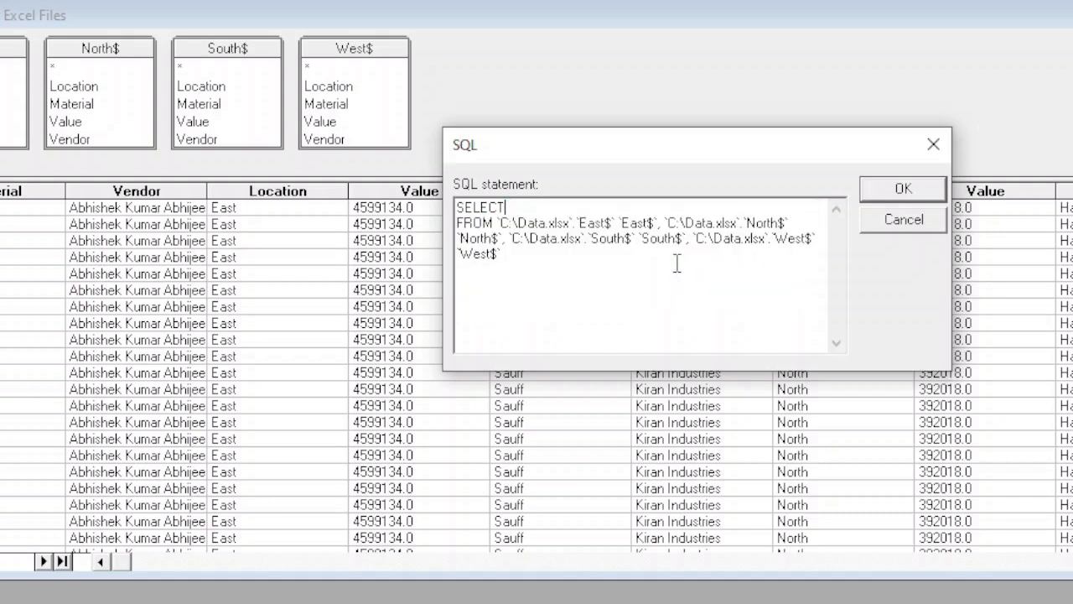
Step: Join the FROM clause to the SELECT line and insert an asterisk so the statement starts with SELECT * FROM
{"action": "left_click", "coordinate": [459, 224]}
{"action": "key", "text": "BackSpace"}
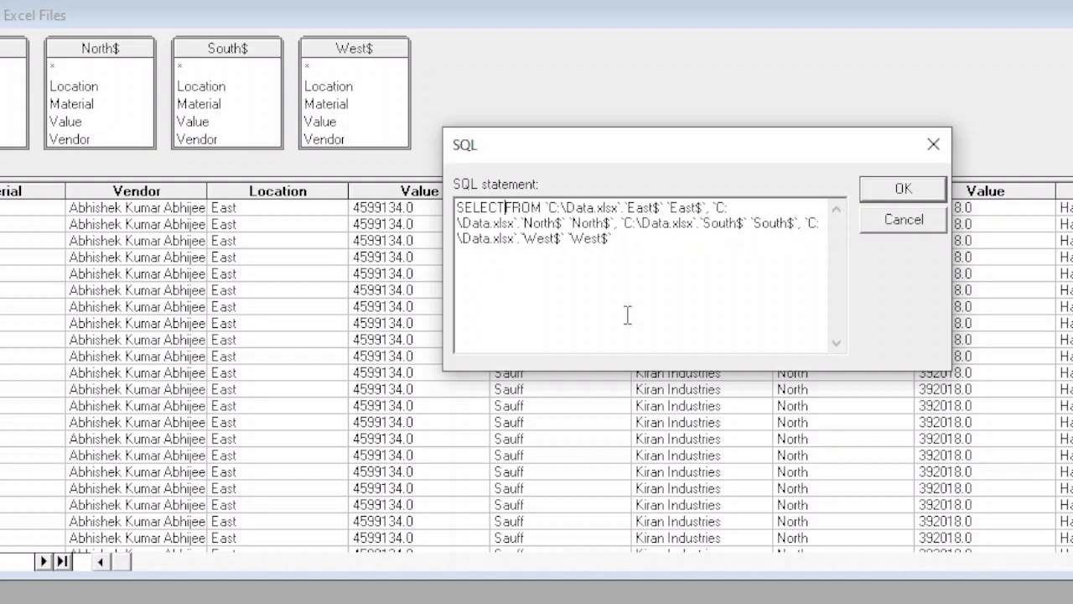
{"action": "type", "text": "*"}
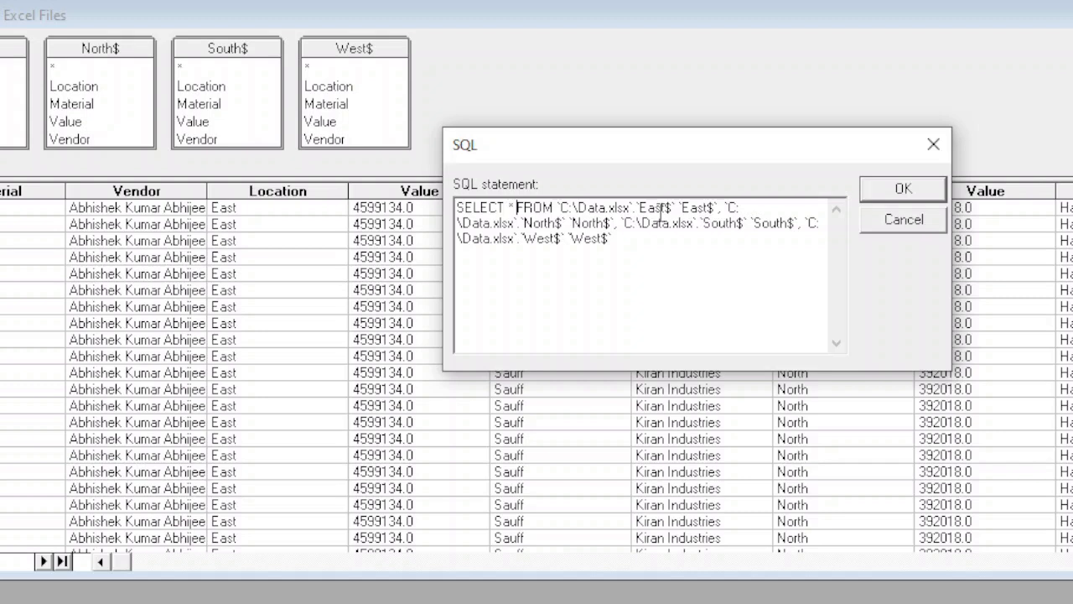
Step: Split the statement after the `East$` source and add UNION ALL on the line beneath it, with blank lines before the remaining tables
{"action": "left_click", "coordinate": [718, 207]}
{"action": "key", "text": "Return"}
{"action": "key", "text": "Return"}
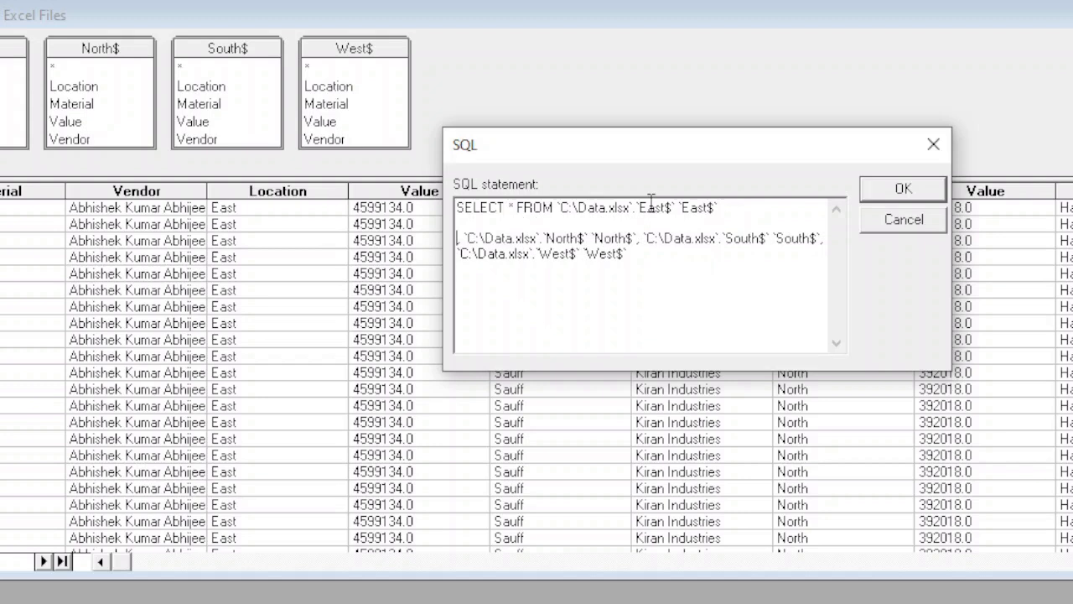
{"action": "left_click", "coordinate": [503, 221]}
{"action": "type", "text": "UNION ALL"}
{"action": "key", "text": "Return"}
{"action": "key", "text": "Return"}
{"action": "key", "text": "Return"}
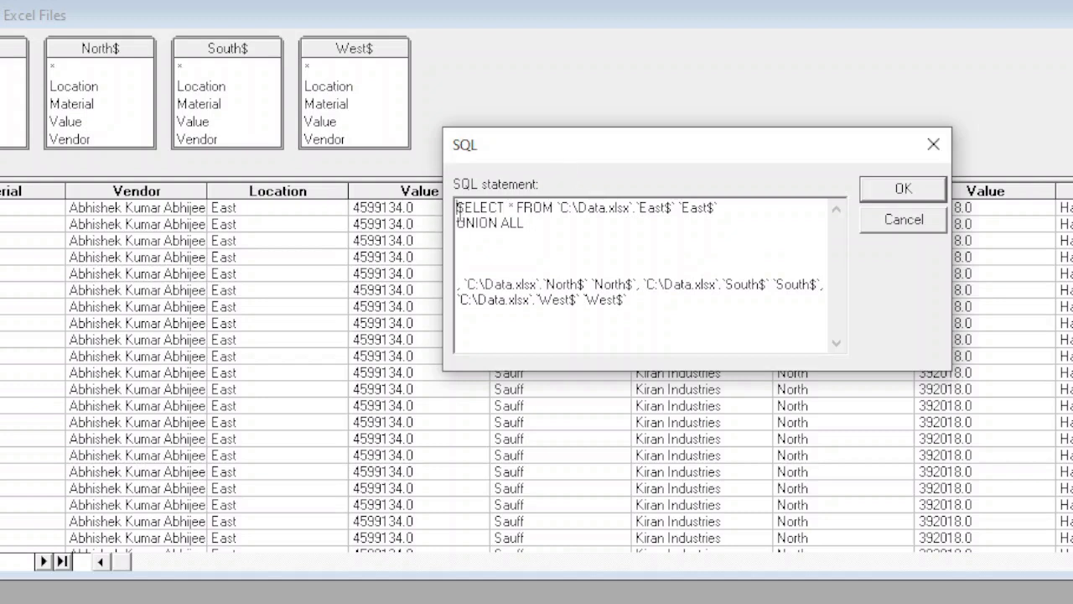
Step: Copy the East$ SELECT line with its UNION ALL and paste it three times below the original
{"action": "left_click_drag", "start_coordinate": [456, 207], "coordinate": [562, 228]}
{"action": "key", "text": "ctrl+c"}
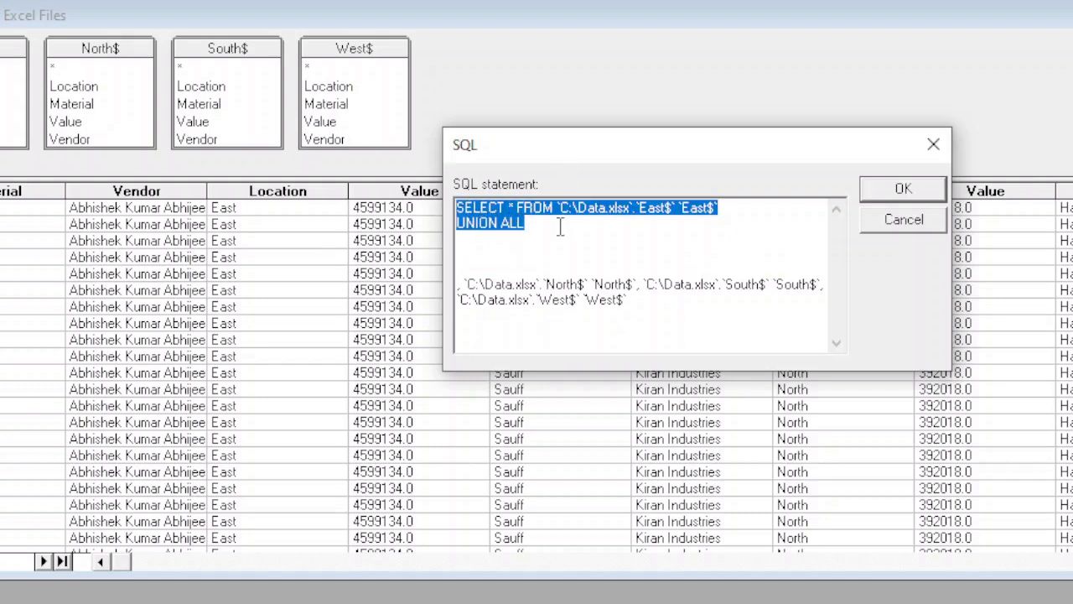
{"action": "left_click", "coordinate": [536, 225]}
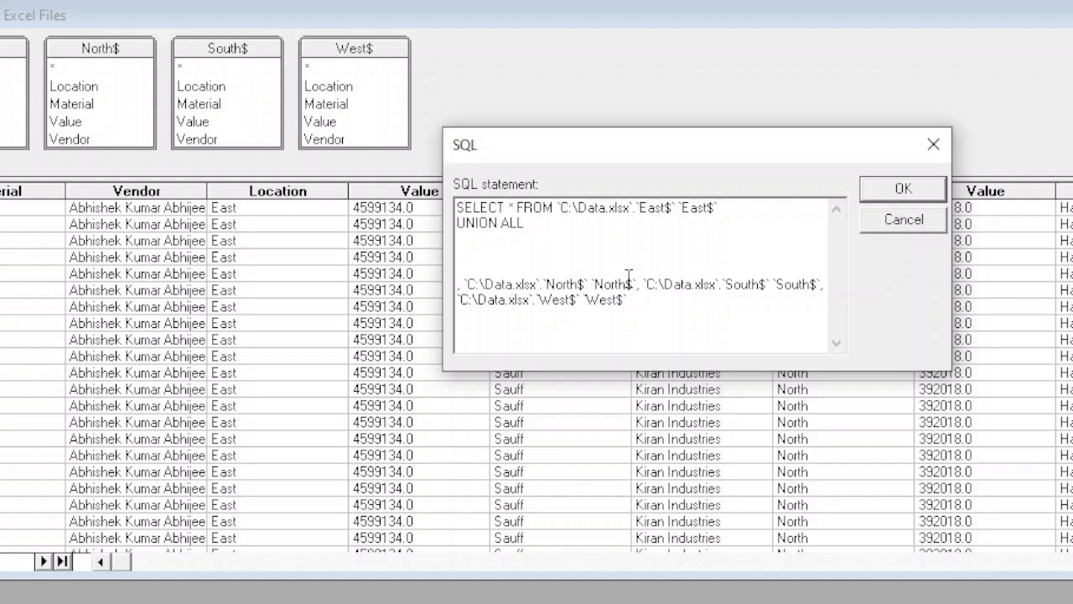
{"action": "key", "text": "Return"}
{"action": "key", "text": "ctrl+v"}
{"action": "key", "text": "Return"}
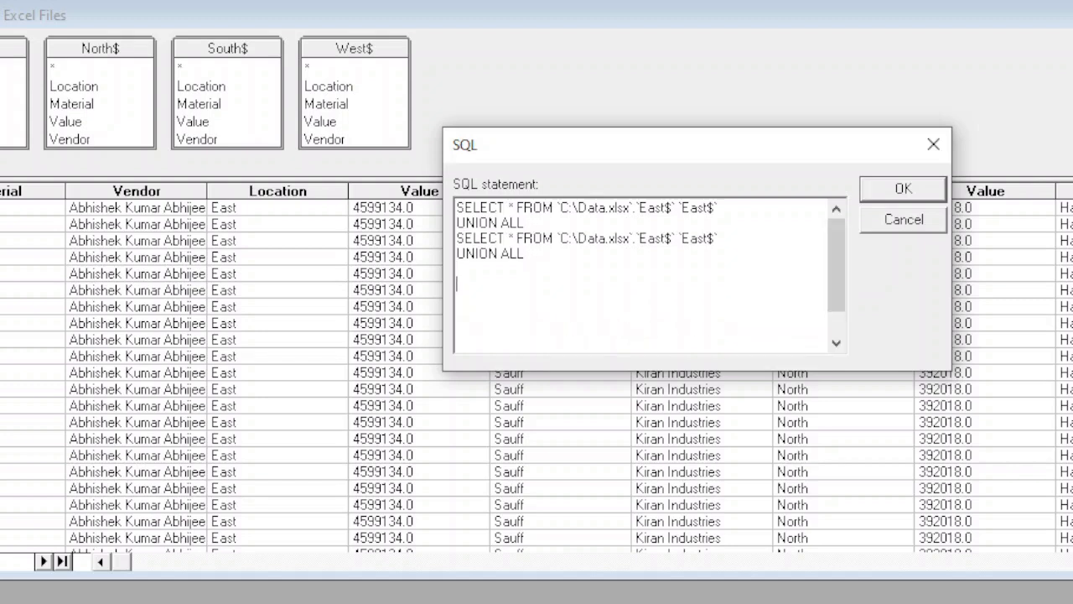
{"action": "key", "text": "ctrl+v"}
{"action": "key", "text": "Return"}
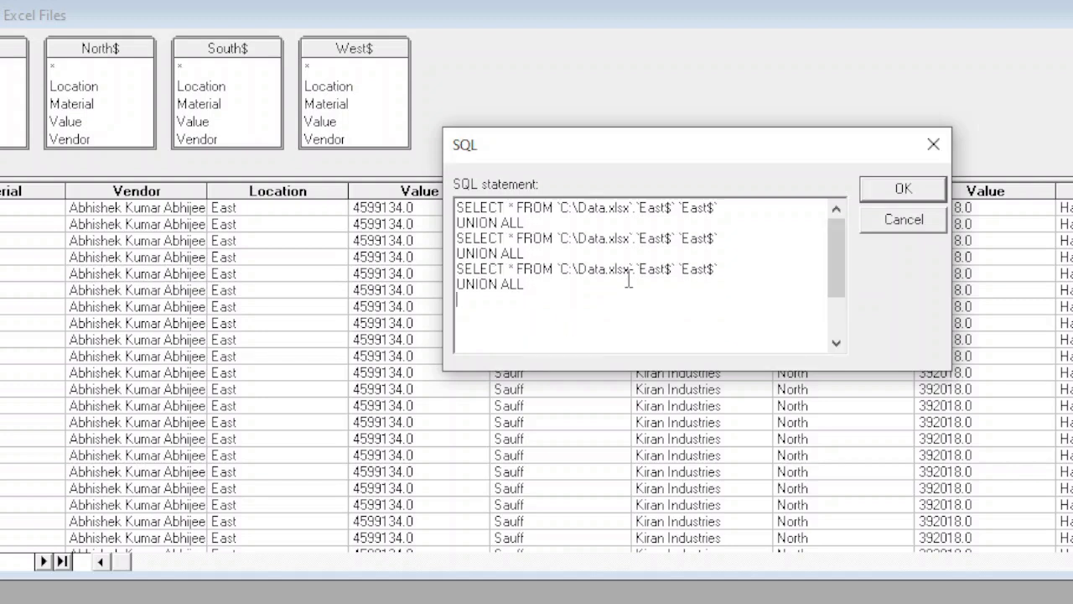
{"action": "key", "text": "ctrl+v"}
{"action": "key", "text": "Return"}
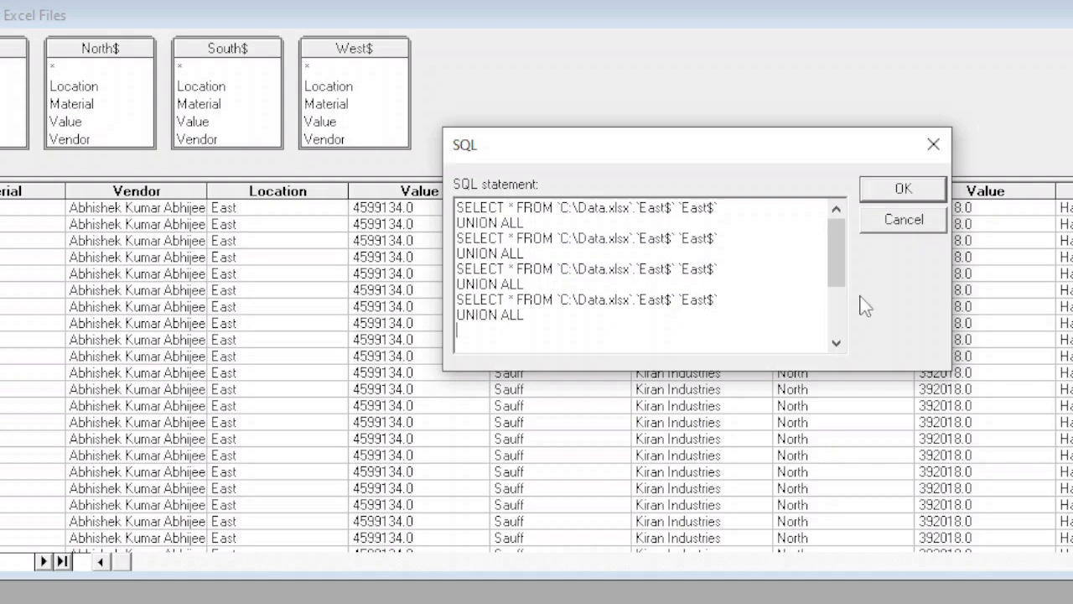
Step: Cut `North$` `North$` from the leftover table list and paste it over the East$ names in the second SELECT line
{"action": "left_click_drag", "start_coordinate": [837, 275], "coordinate": [839, 335]}
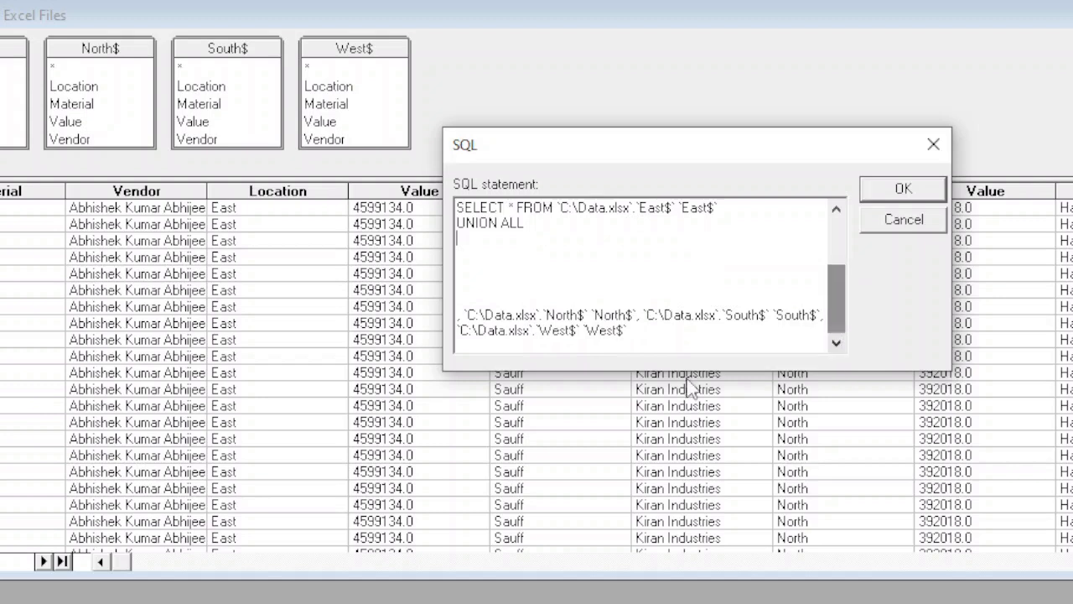
{"action": "left_click", "coordinate": [549, 312]}
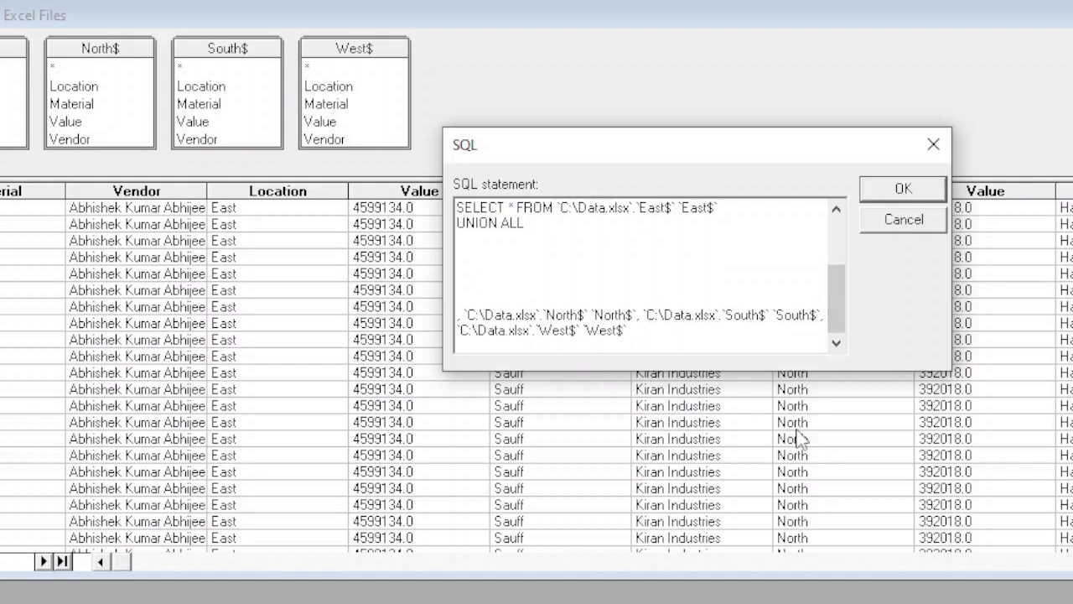
{"action": "key", "text": "shift+Right"}
{"action": "key", "text": "shift+Right"}
{"action": "key", "text": "shift+Right"}
{"action": "key", "text": "shift+Right"}
{"action": "key", "text": "shift+Right"}
{"action": "key", "text": "shift+Right"}
{"action": "key", "text": "ctrl+c"}
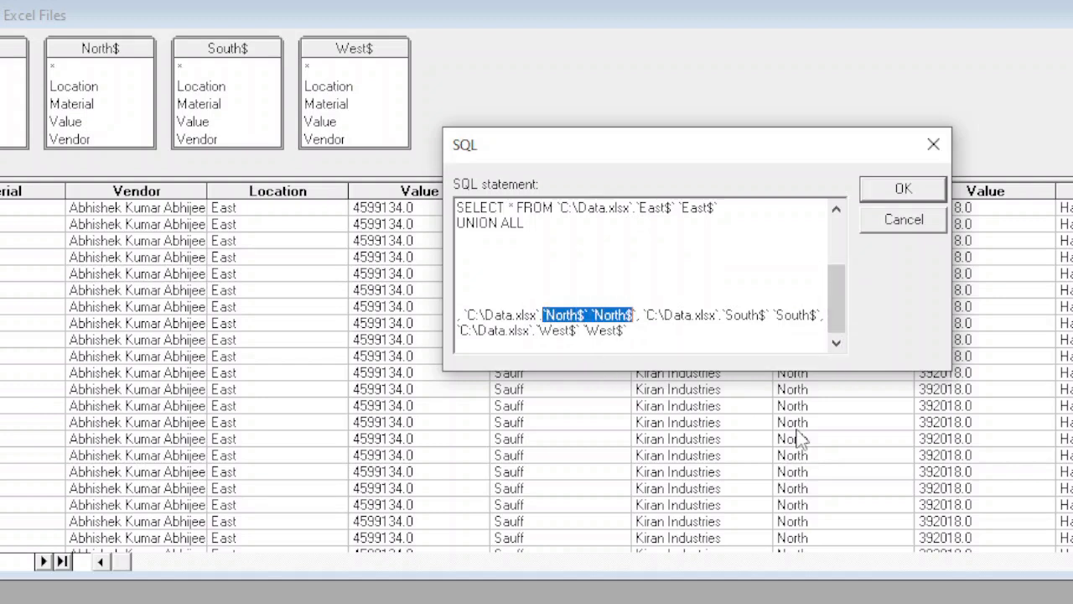
{"action": "key", "text": "Delete"}
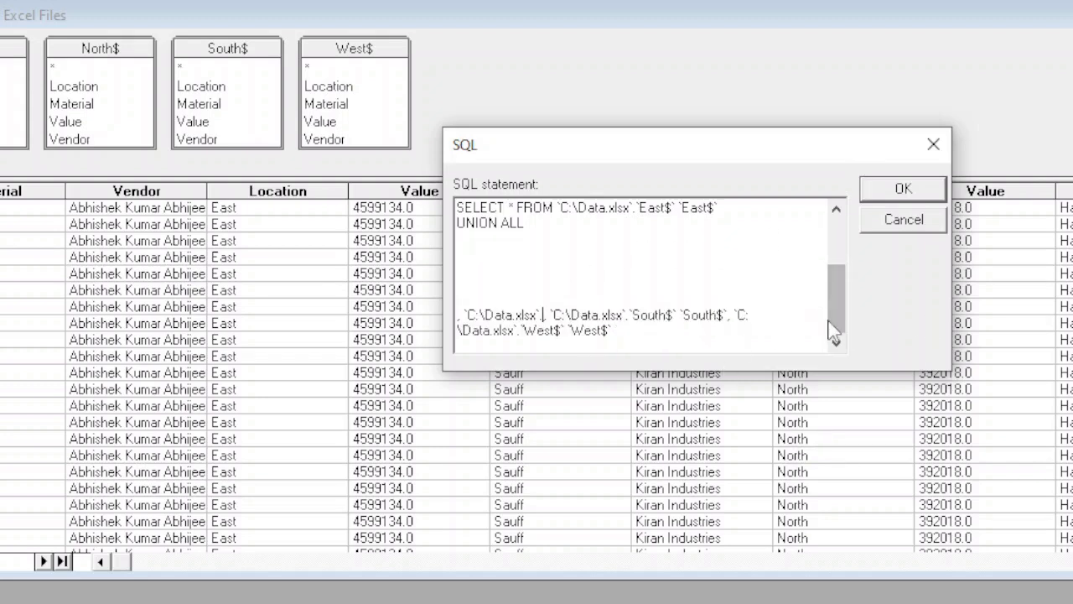
{"action": "left_click_drag", "start_coordinate": [834, 329], "coordinate": [853, 237]}
{"action": "left_click", "coordinate": [634, 238]}
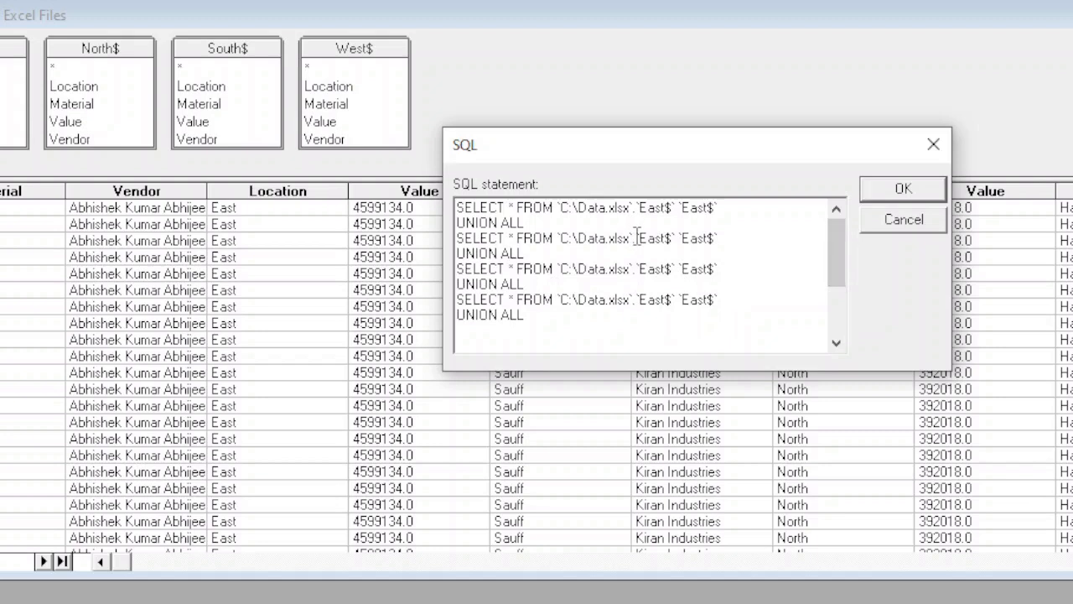
{"action": "key", "text": "shift+Right"}
{"action": "key", "text": "shift+Right"}
{"action": "key", "text": "shift+Right"}
{"action": "key", "text": "shift+Right"}
{"action": "key", "text": "shift+Right"}
{"action": "key", "text": "shift+Right"}
{"action": "key", "text": "shift+Right"}
{"action": "key", "text": "shift+Right"}
{"action": "key", "text": "shift+Right"}
{"action": "key", "text": "shift+Right"}
{"action": "key", "text": "shift+Right"}
{"action": "key", "text": "shift+Right"}
{"action": "key", "text": "shift+Right"}
{"action": "key", "text": "shift+Right"}
{"action": "key", "text": "shift+Right"}
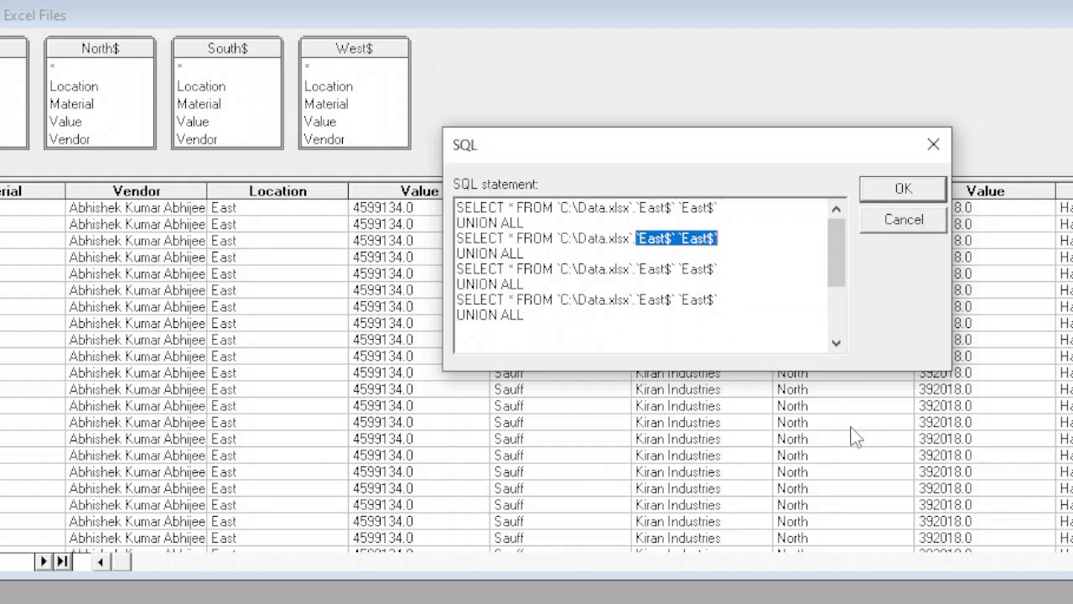
{"action": "key", "text": "ctrl+v"}
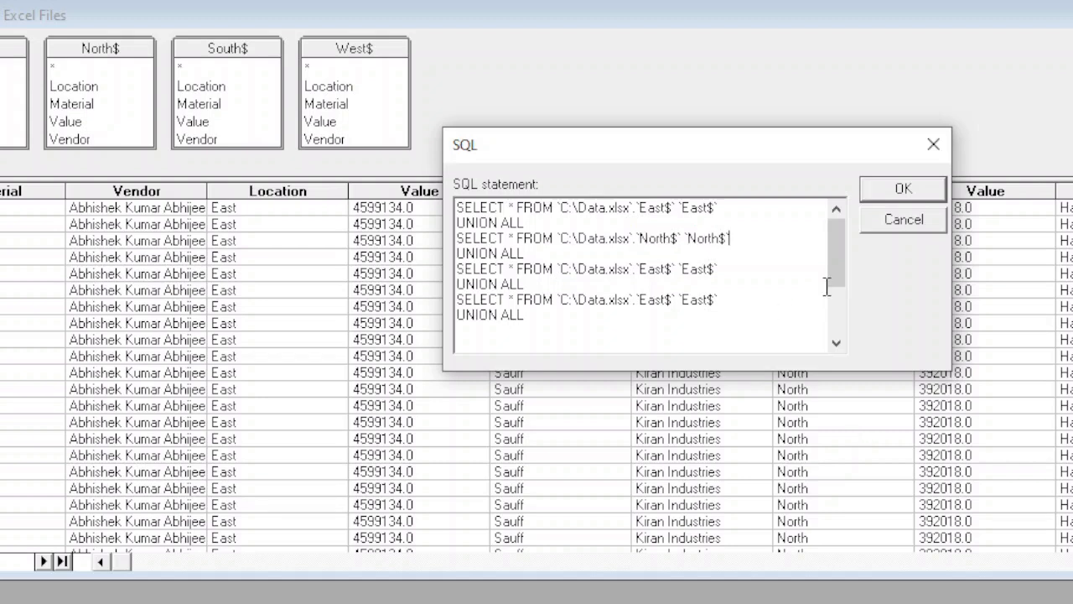
Step: Cut `South$` `South$` from the leftover table list and paste it over the East$ names in the third SELECT line
{"action": "left_click_drag", "start_coordinate": [830, 289], "coordinate": [840, 329]}
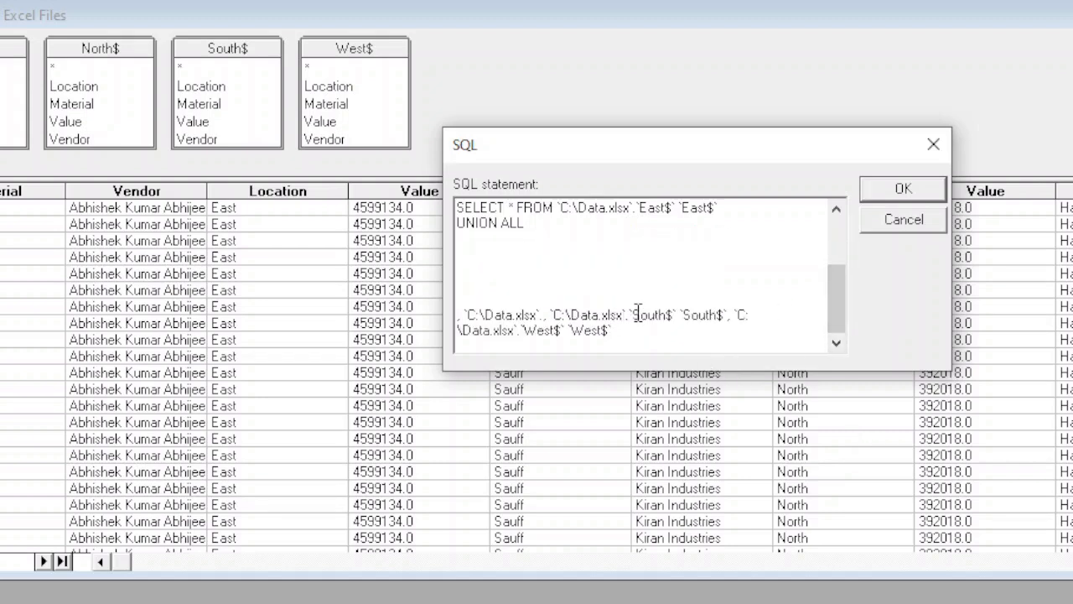
{"action": "left_click", "coordinate": [633, 316]}
{"action": "key", "text": "shift+Right"}
{"action": "key", "text": "shift+Right"}
{"action": "key", "text": "shift+Right"}
{"action": "key", "text": "shift+Right"}
{"action": "key", "text": "shift+Right"}
{"action": "key", "text": "shift+Right"}
{"action": "key", "text": "shift+Right"}
{"action": "key", "text": "shift+Right"}
{"action": "key", "text": "shift+Right"}
{"action": "key", "text": "shift+Right"}
{"action": "key", "text": "shift+Right"}
{"action": "key", "text": "shift+Right"}
{"action": "key", "text": "shift+Right"}
{"action": "key", "text": "shift+Right"}
{"action": "key", "text": "shift+Right"}
{"action": "key", "text": "shift+Right"}
{"action": "key", "text": "shift+Right"}
{"action": "key", "text": "ctrl+c"}
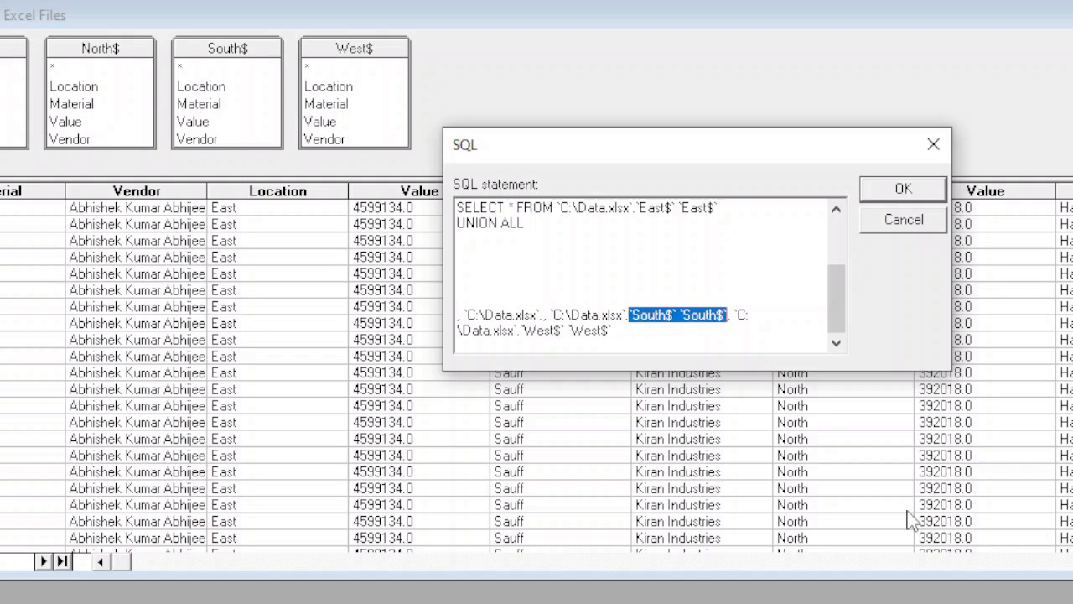
{"action": "key", "text": "Delete"}
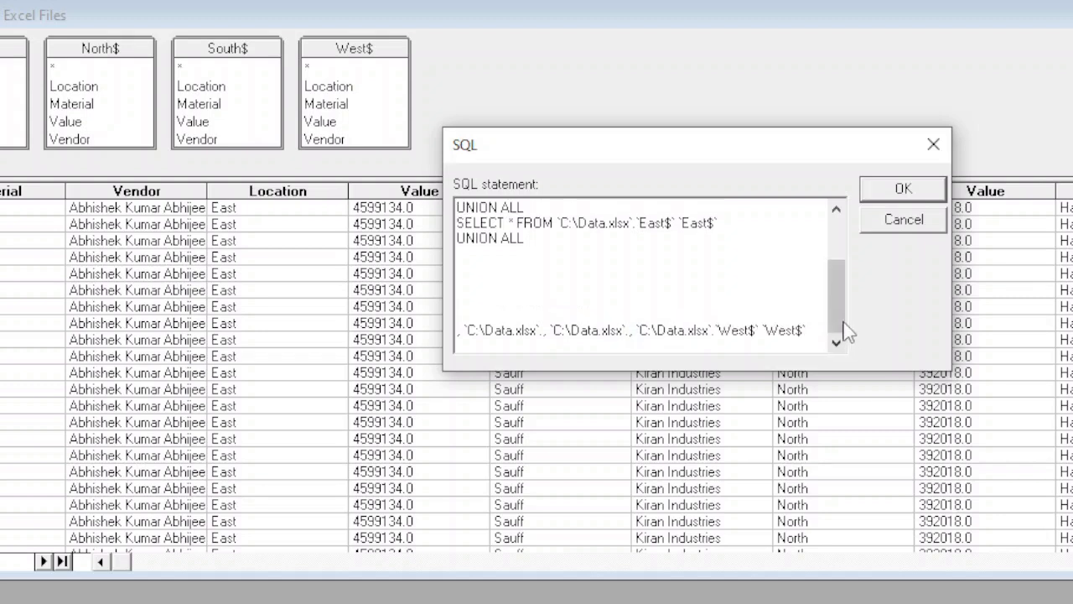
{"action": "left_click_drag", "start_coordinate": [839, 335], "coordinate": [843, 207]}
{"action": "left_click", "coordinate": [634, 270]}
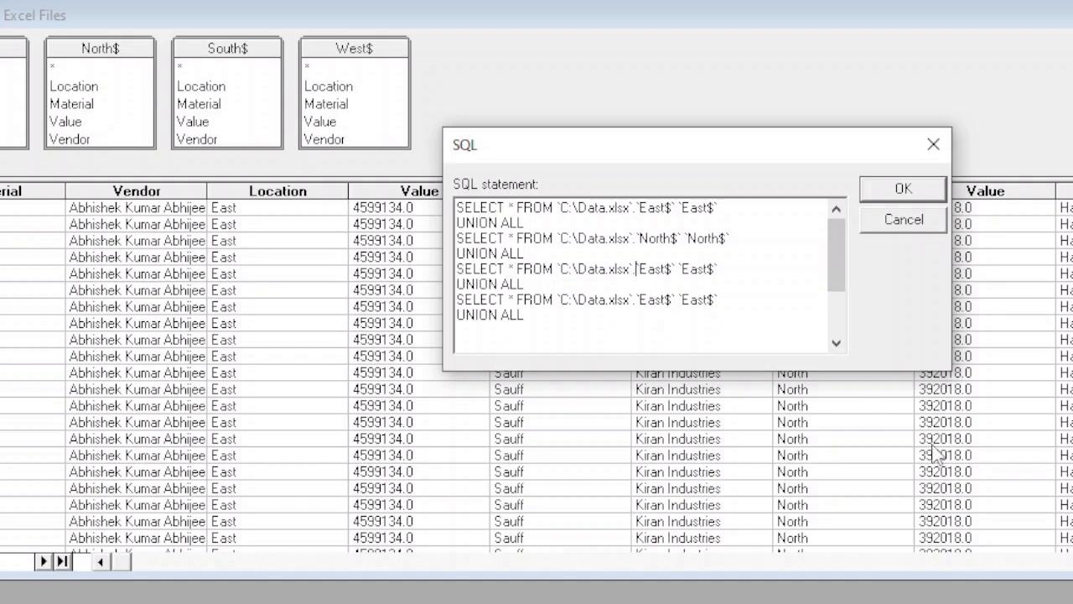
{"action": "key", "text": "shift+Right"}
{"action": "key", "text": "shift+Right"}
{"action": "key", "text": "shift+Right"}
{"action": "key", "text": "shift+Right"}
{"action": "key", "text": "shift+Right"}
{"action": "key", "text": "shift+Right"}
{"action": "key", "text": "shift+Right"}
{"action": "key", "text": "shift+Right"}
{"action": "key", "text": "shift+Right"}
{"action": "key", "text": "shift+Right"}
{"action": "key", "text": "shift+Right"}
{"action": "key", "text": "shift+Right"}
{"action": "key", "text": "shift+Right"}
{"action": "key", "text": "shift+Right"}
{"action": "key", "text": "shift+Right"}
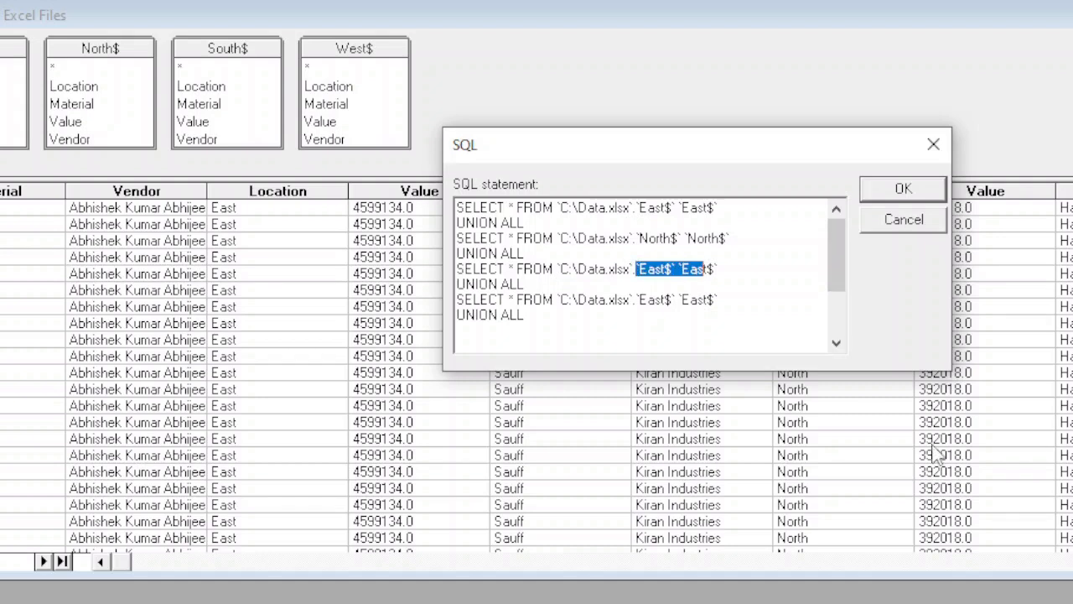
{"action": "key", "text": "ctrl+v"}
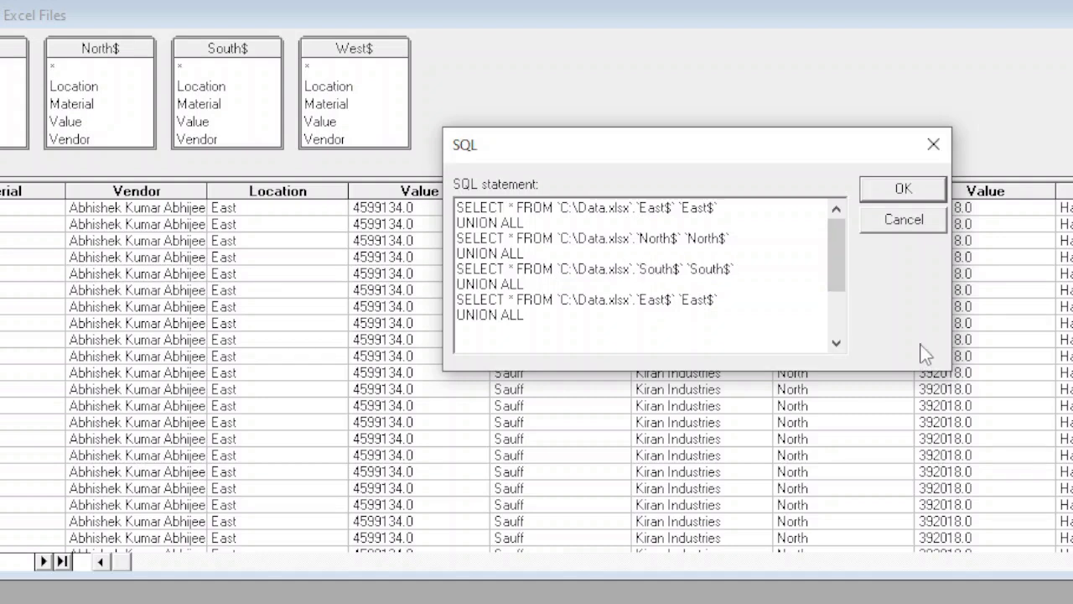
Step: Cut `West$` `West$` from the leftover table list and paste it over the East$ names in the fourth SELECT line
{"action": "left_click_drag", "start_coordinate": [840, 272], "coordinate": [843, 392]}
{"action": "left_click", "coordinate": [715, 330]}
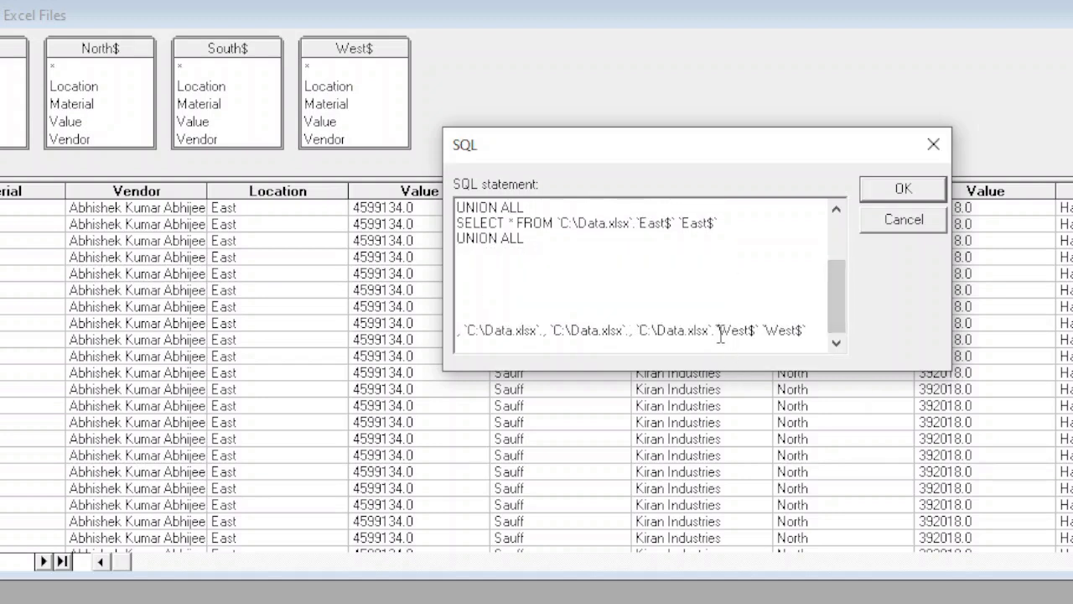
{"action": "key", "text": "shift+Right"}
{"action": "key", "text": "shift+Right"}
{"action": "key", "text": "shift+Right"}
{"action": "key", "text": "shift+Right"}
{"action": "key", "text": "shift+Right"}
{"action": "key", "text": "shift+Right"}
{"action": "key", "text": "shift+Right"}
{"action": "key", "text": "shift+Right"}
{"action": "key", "text": "shift+Right"}
{"action": "key", "text": "shift+Right"}
{"action": "key", "text": "shift+Right"}
{"action": "key", "text": "shift+Right"}
{"action": "key", "text": "shift+Right"}
{"action": "key", "text": "shift+Right"}
{"action": "key", "text": "shift+Right"}
{"action": "key", "text": "ctrl+c"}
{"action": "key", "text": "Delete"}
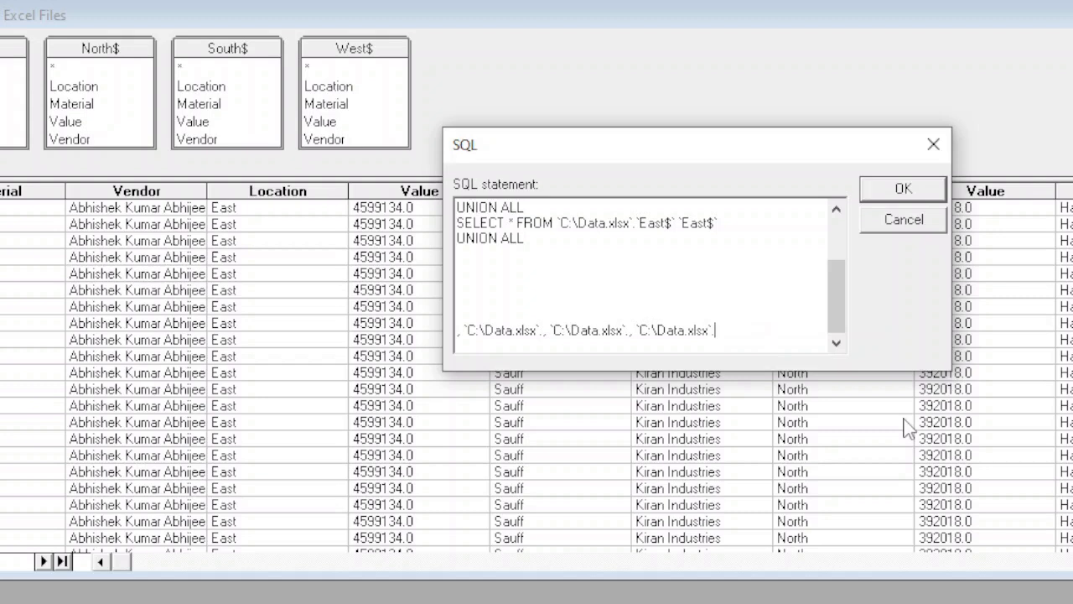
{"action": "left_click_drag", "start_coordinate": [844, 305], "coordinate": [843, 264]}
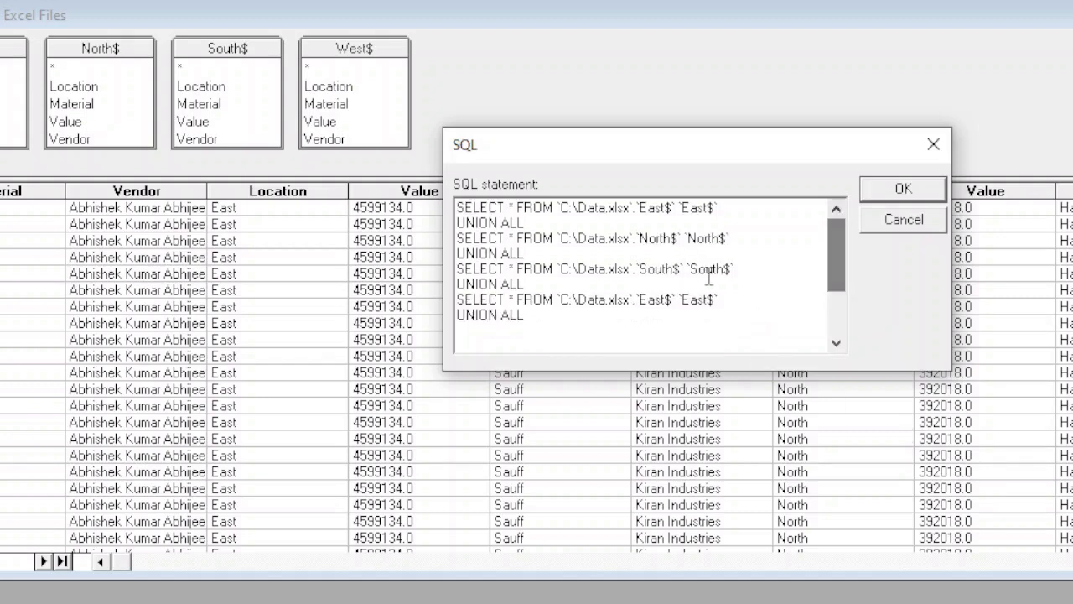
{"action": "left_click", "coordinate": [635, 300]}
{"action": "key", "text": "shift+Right"}
{"action": "key", "text": "shift+Right"}
{"action": "key", "text": "shift+Right"}
{"action": "key", "text": "shift+Right"}
{"action": "key", "text": "shift+Right"}
{"action": "key", "text": "shift+Right"}
{"action": "key", "text": "shift+Right"}
{"action": "key", "text": "shift+Right"}
{"action": "key", "text": "shift+Right"}
{"action": "key", "text": "shift+Right"}
{"action": "key", "text": "shift+Right"}
{"action": "key", "text": "shift+Right"}
{"action": "key", "text": "shift+Right"}
{"action": "key", "text": "shift+Right"}
{"action": "key", "text": "shift+Right"}
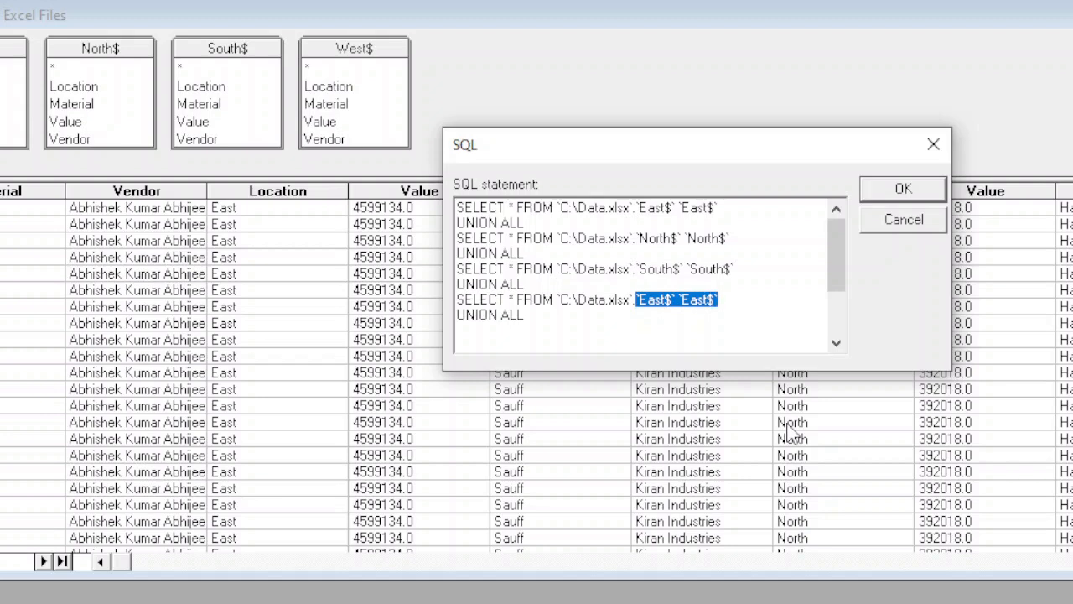
{"action": "key", "text": "ctrl+v"}
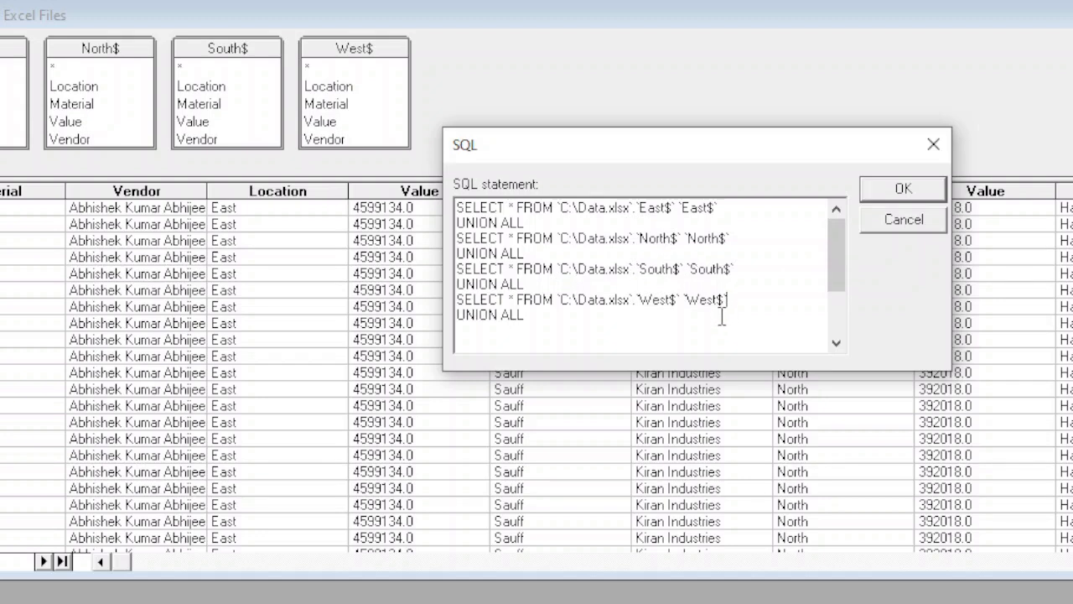
Step: Delete the final UNION ALL after the West$ line and the leftover `C:\Data.xlsx` paths at the end of the statement
{"action": "left_click_drag", "start_coordinate": [537, 316], "coordinate": [444, 315]}
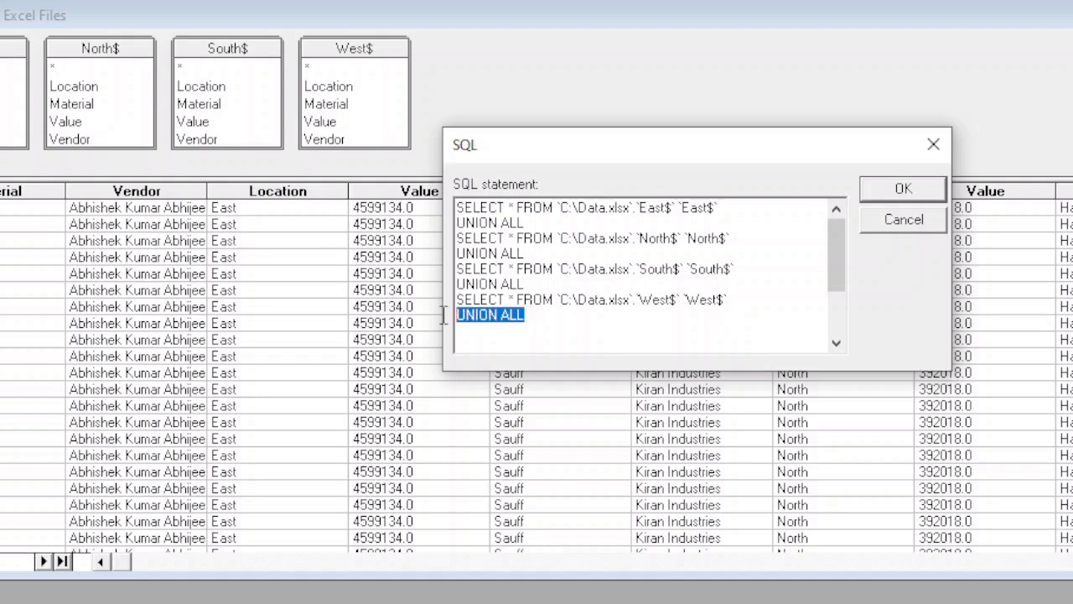
{"action": "key", "text": "Delete"}
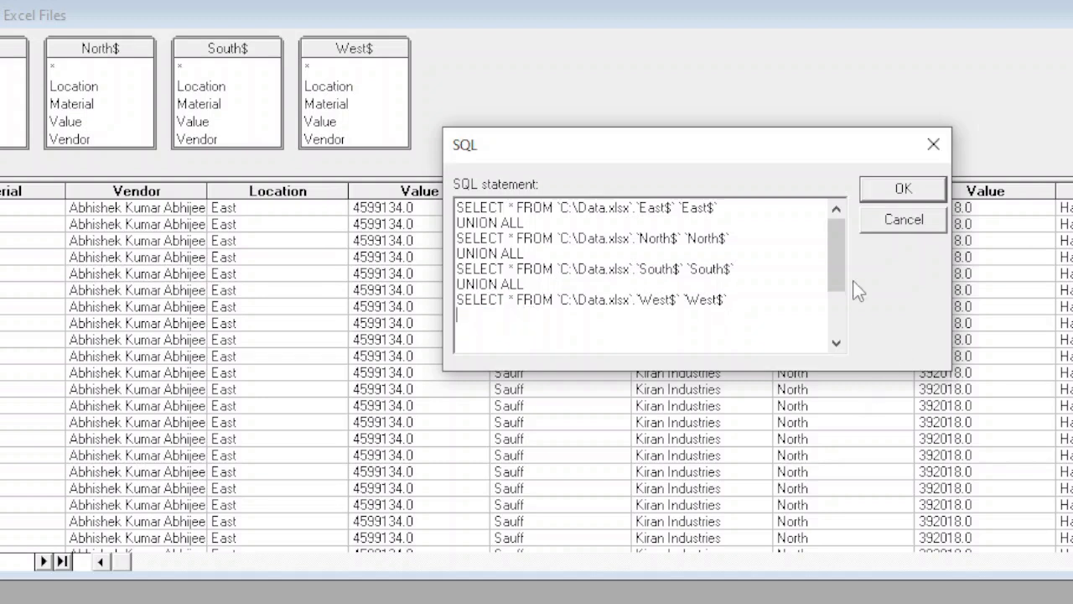
{"action": "left_click_drag", "start_coordinate": [836, 282], "coordinate": [842, 360]}
{"action": "left_click_drag", "start_coordinate": [717, 331], "coordinate": [395, 339]}
{"action": "key", "text": "Delete"}
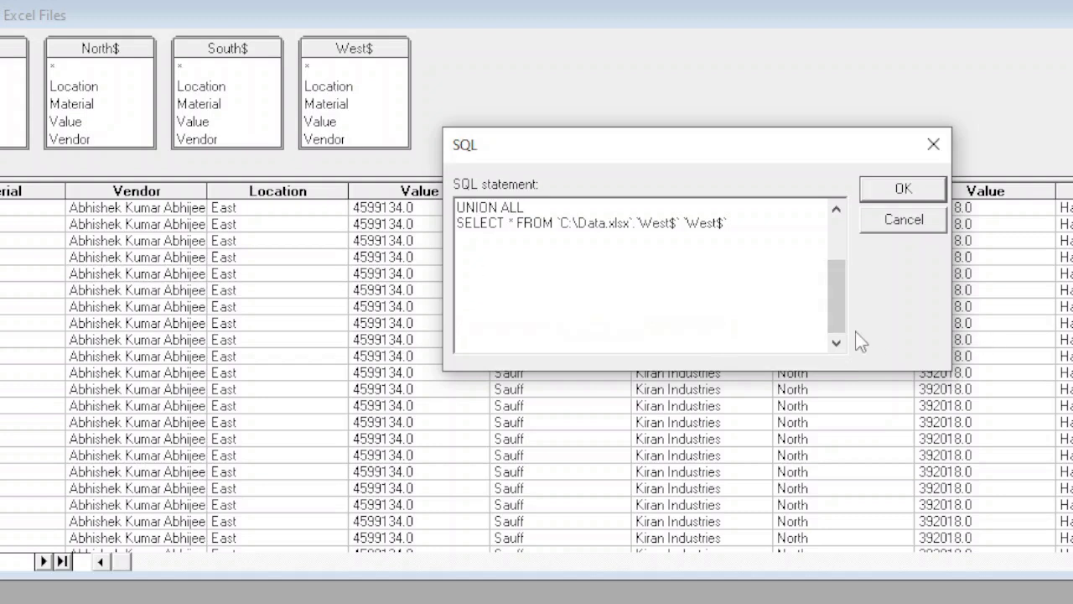
{"action": "left_click", "coordinate": [838, 256]}
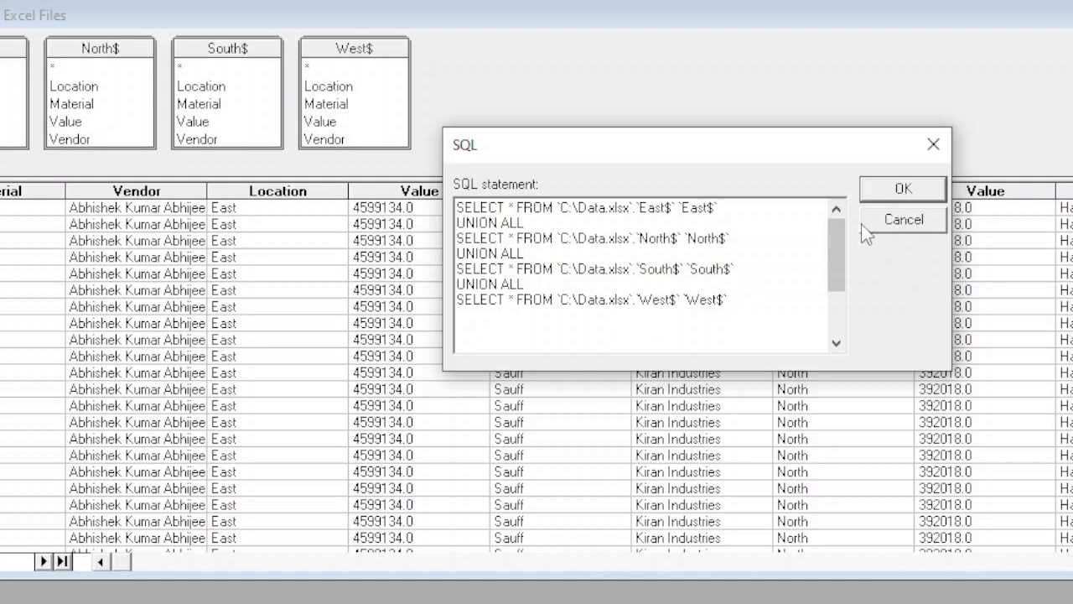
Step: Run the SQL statement, continue without a graphical representation, and look through the combined rows by location
{"action": "left_click", "coordinate": [900, 202]}
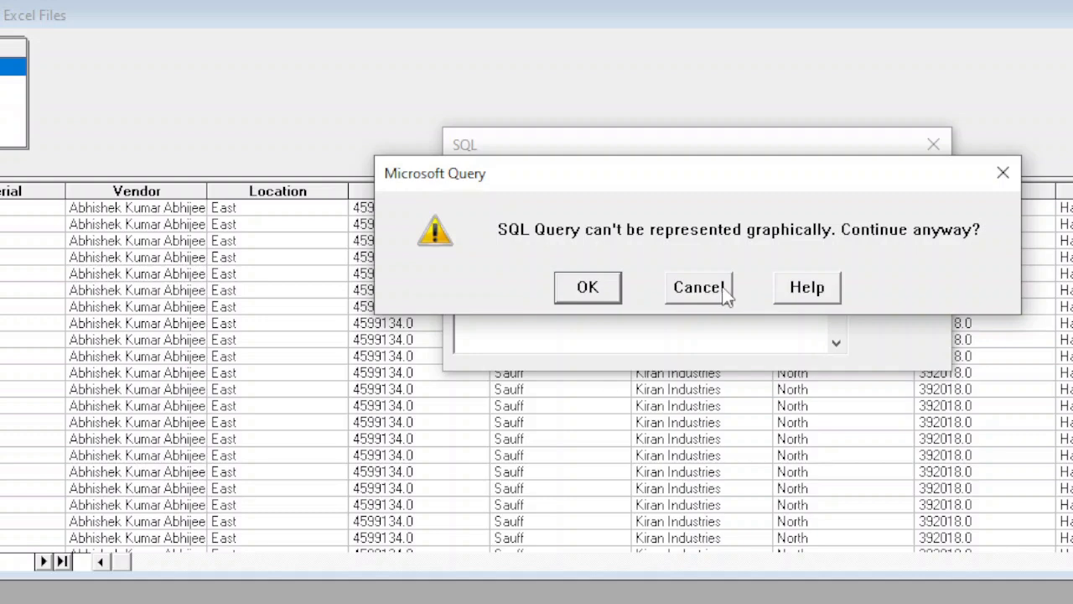
{"action": "left_click", "coordinate": [579, 289]}
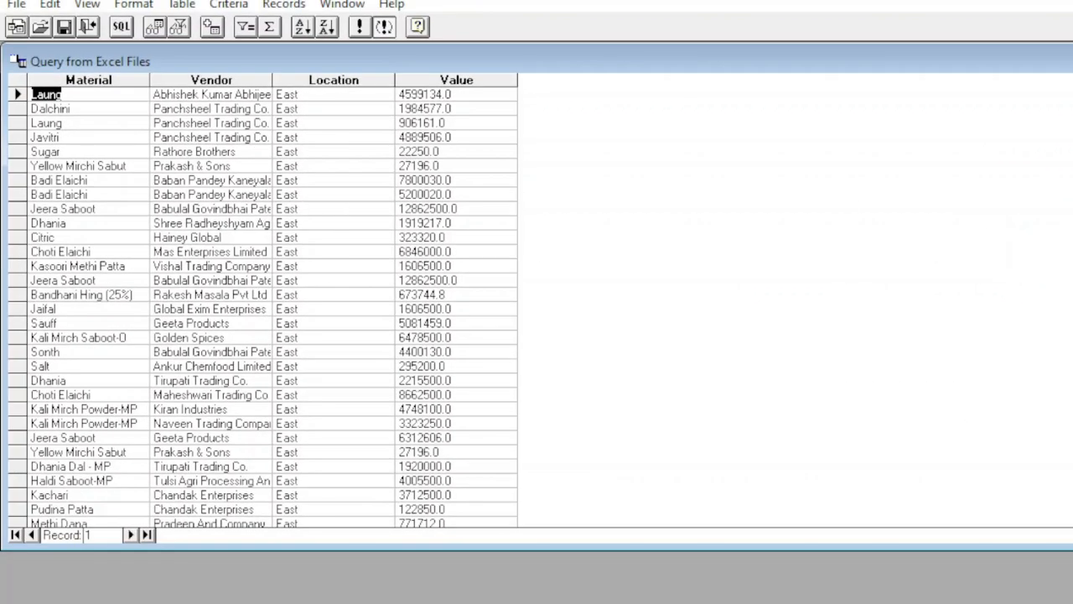
{"action": "scroll", "coordinate": [262, 302], "scroll_direction": "down", "scroll_amount": 5}
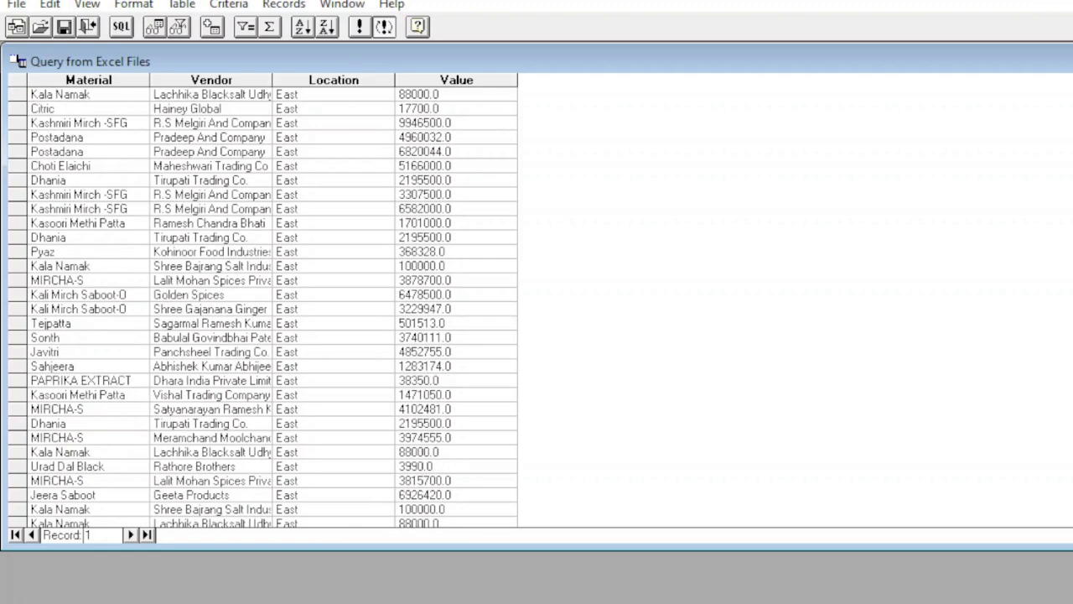
{"action": "scroll", "coordinate": [262, 302], "scroll_direction": "down", "scroll_amount": 5}
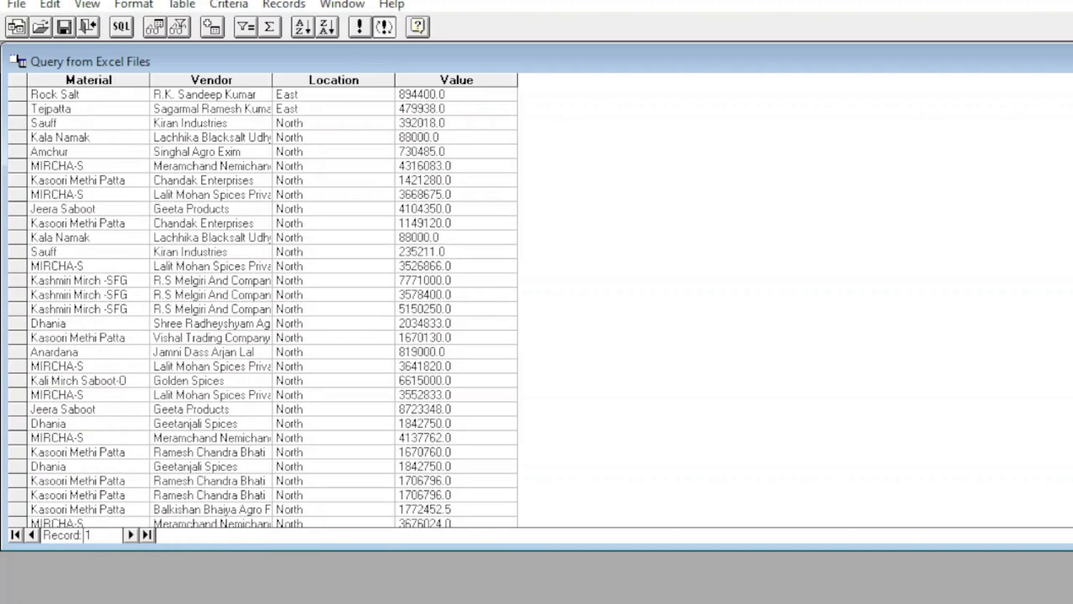
{"action": "scroll", "coordinate": [262, 302], "scroll_direction": "down", "scroll_amount": 5}
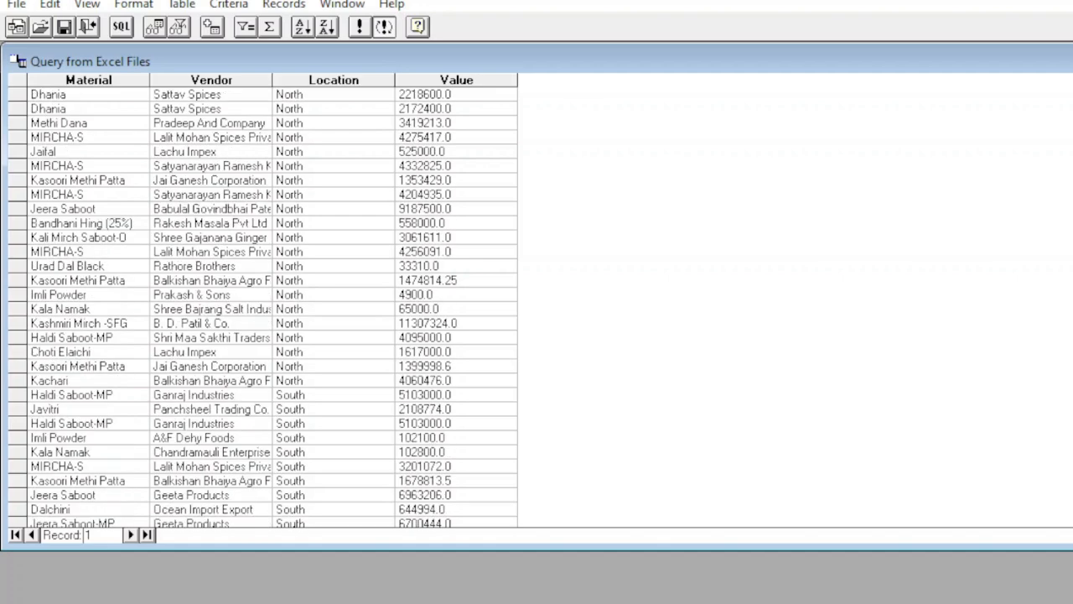
Step: Check the remaining combined rows and return the query data as a table to cell A1 of the existing Sheet1
{"action": "scroll", "coordinate": [263, 301], "scroll_direction": "down", "scroll_amount": 5}
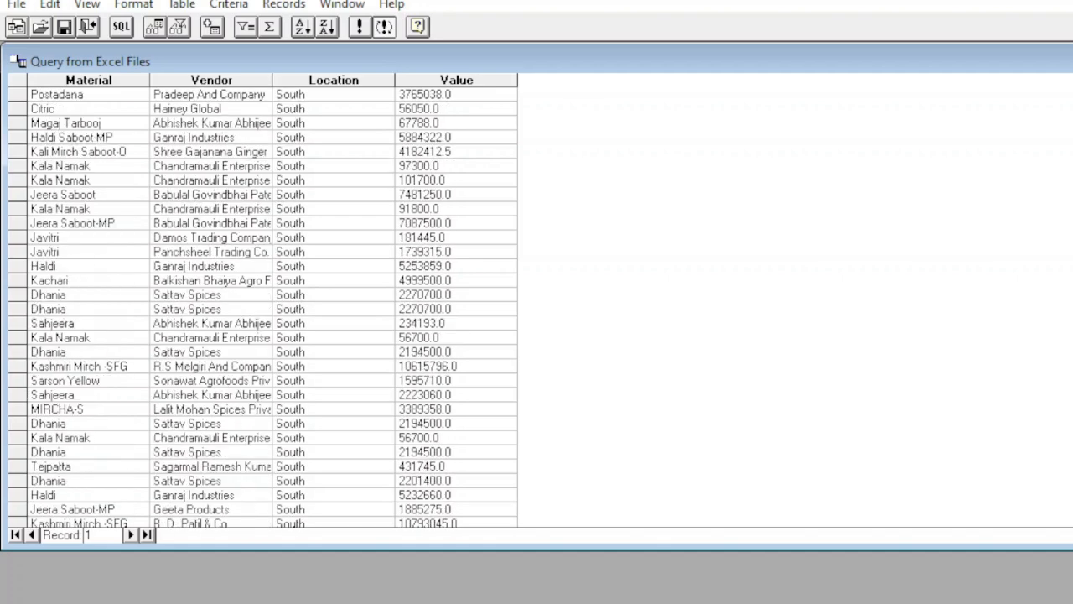
{"action": "scroll", "coordinate": [263, 302], "scroll_direction": "down", "scroll_amount": 5}
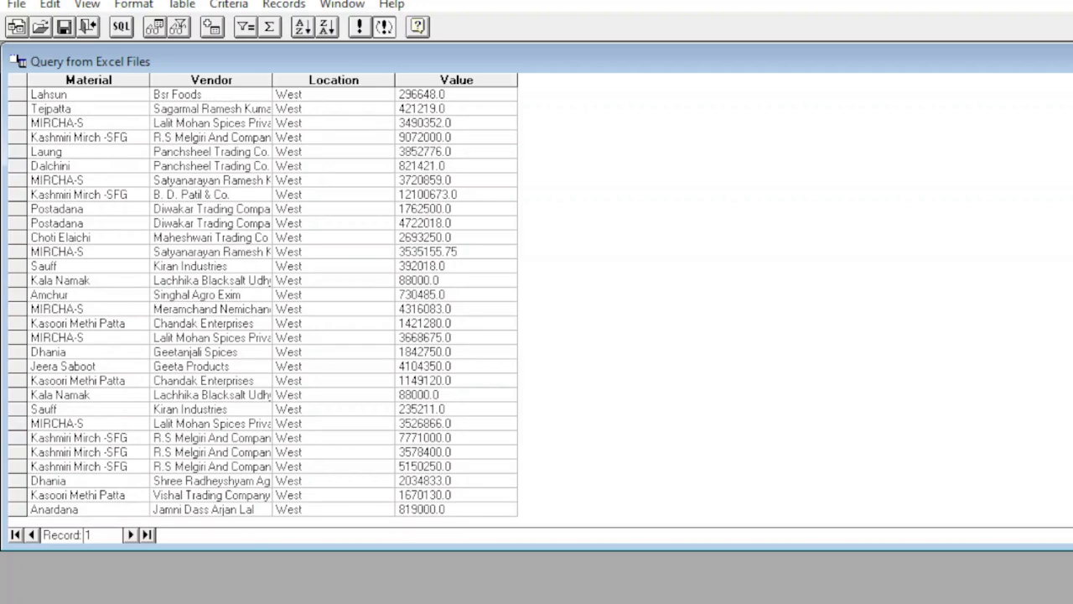
{"action": "scroll", "coordinate": [263, 302], "scroll_direction": "up", "scroll_amount": 10}
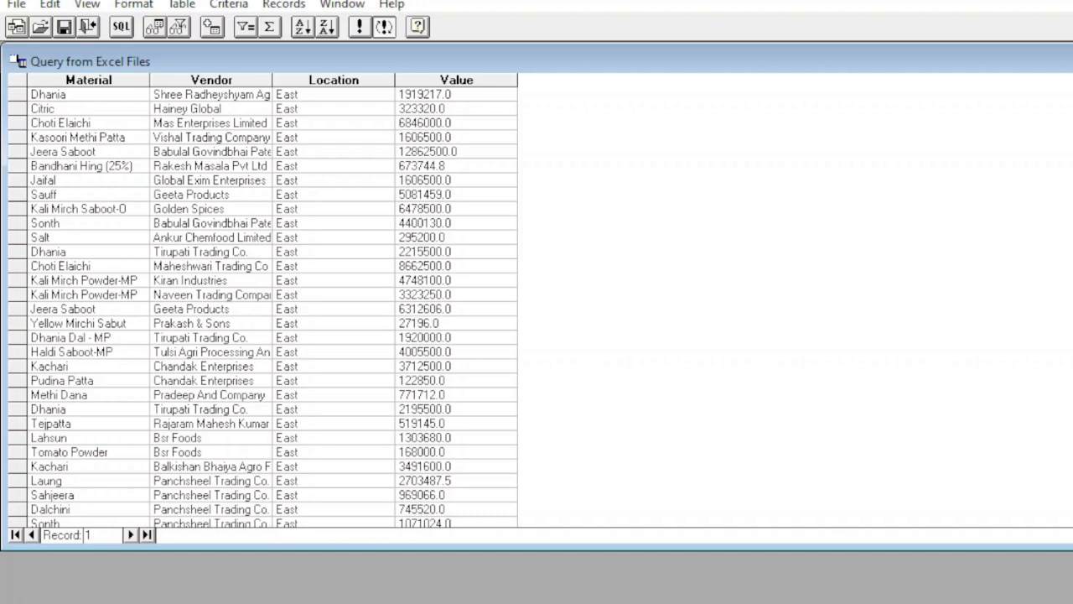
{"action": "left_click", "coordinate": [88, 27]}
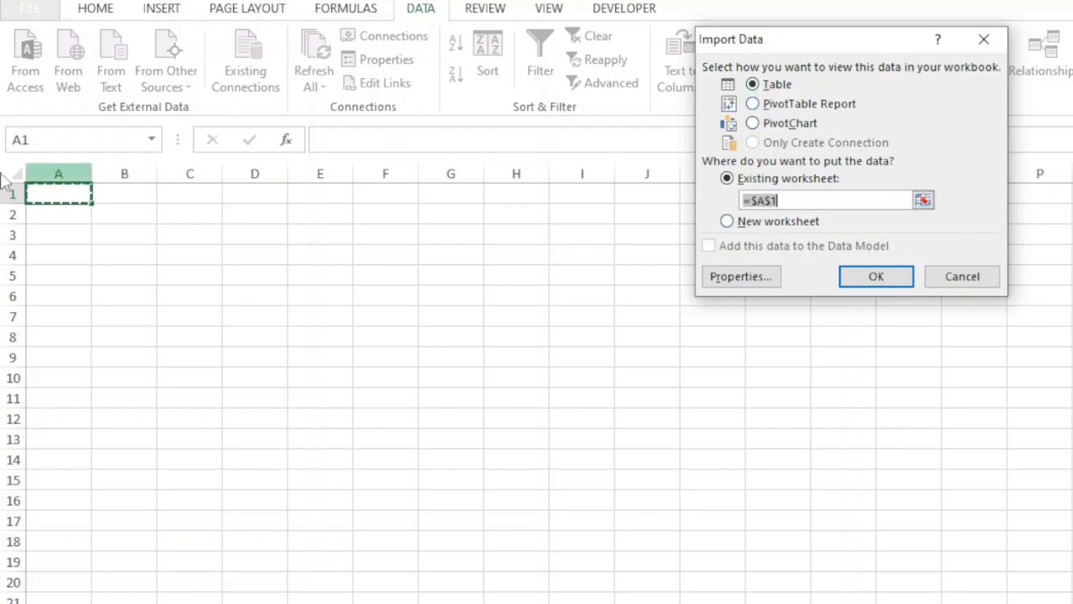
{"action": "left_click", "coordinate": [75, 195]}
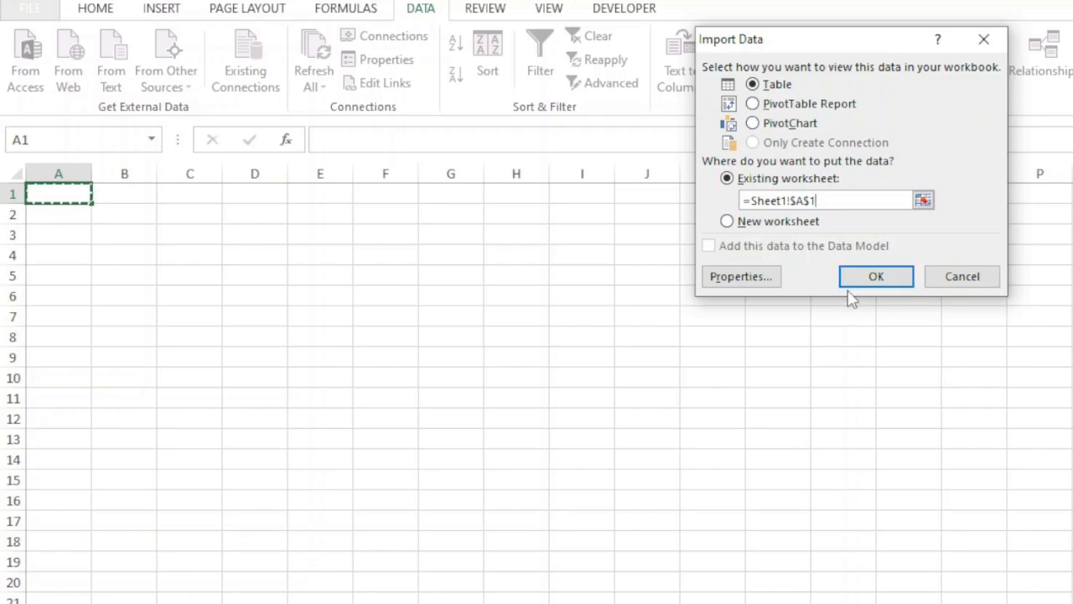
{"action": "left_click", "coordinate": [869, 284]}
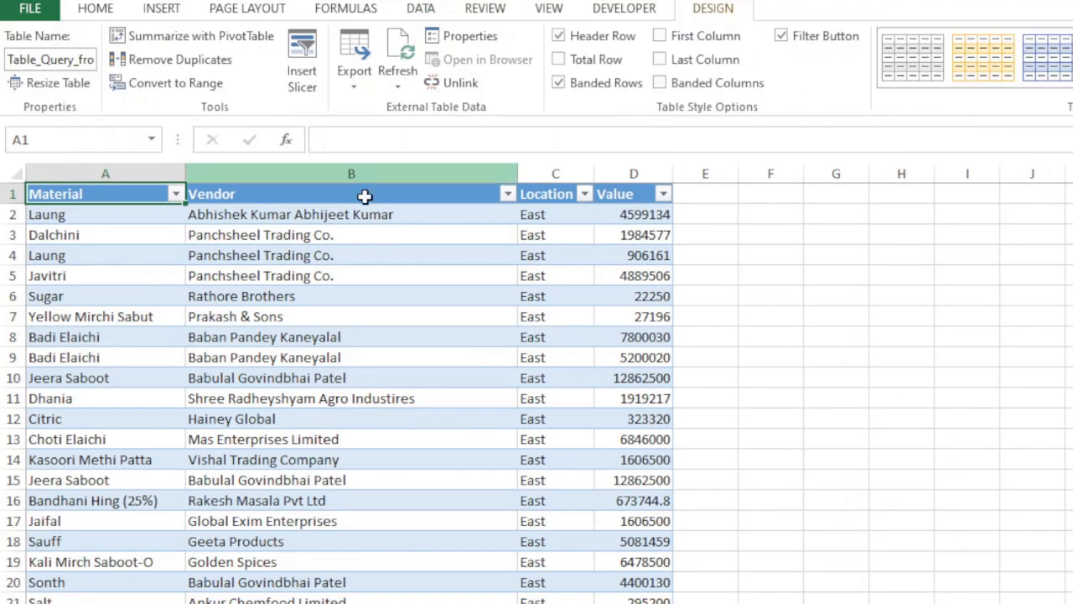
Step: Look through the imported table's rows by location, from the first row down to the West rows
{"action": "key", "text": "Page_Down"}
{"action": "key", "text": "Page_Down"}
{"action": "key", "text": "Page_Down"}
{"action": "key", "text": "Page_Down"}
{"action": "key", "text": "Page_Down"}
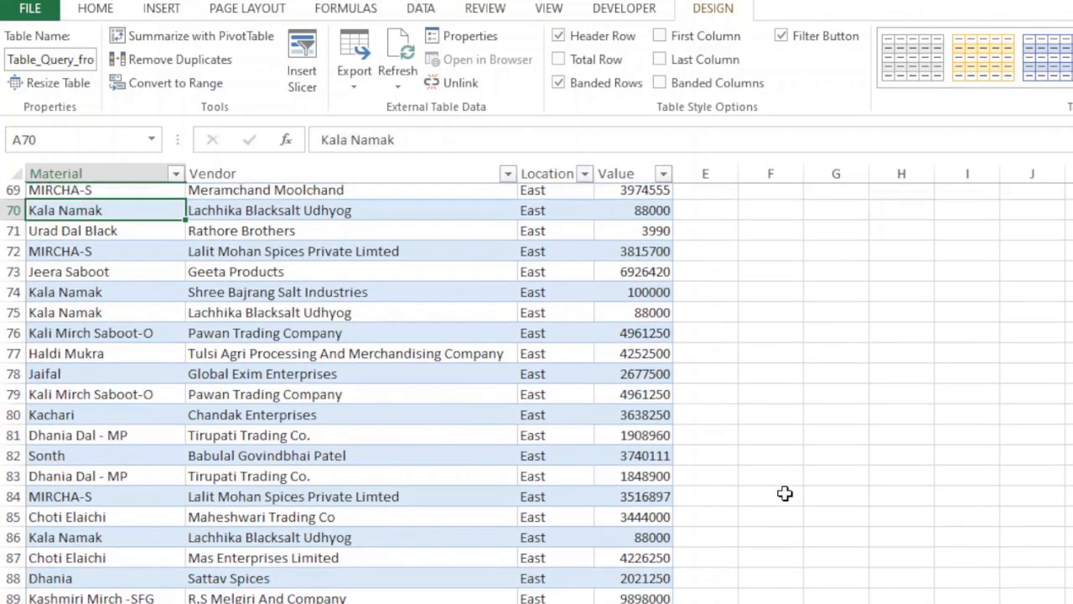
{"action": "key", "text": "Page_Down"}
{"action": "key", "text": "Page_Down"}
{"action": "key", "text": "Page_Down"}
{"action": "key", "text": "Page_Down"}
{"action": "key", "text": "Page_Down"}
{"action": "key", "text": "Page_Down"}
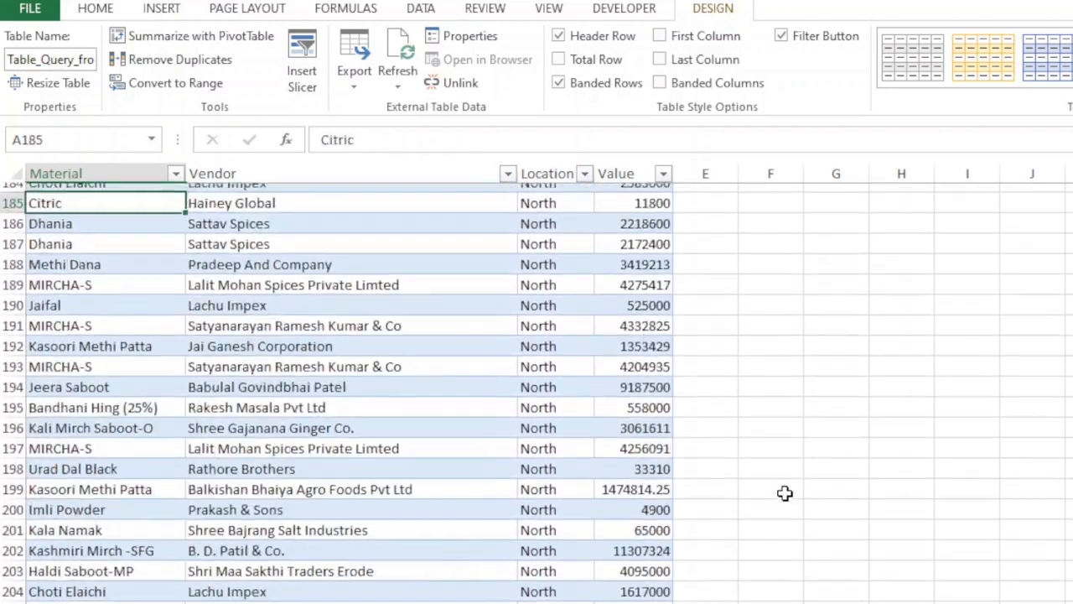
{"action": "key", "text": "Page_Down"}
{"action": "key", "text": "Page_Down"}
{"action": "key", "text": "Page_Down"}
{"action": "key", "text": "Page_Down"}
{"action": "key", "text": "Page_Down"}
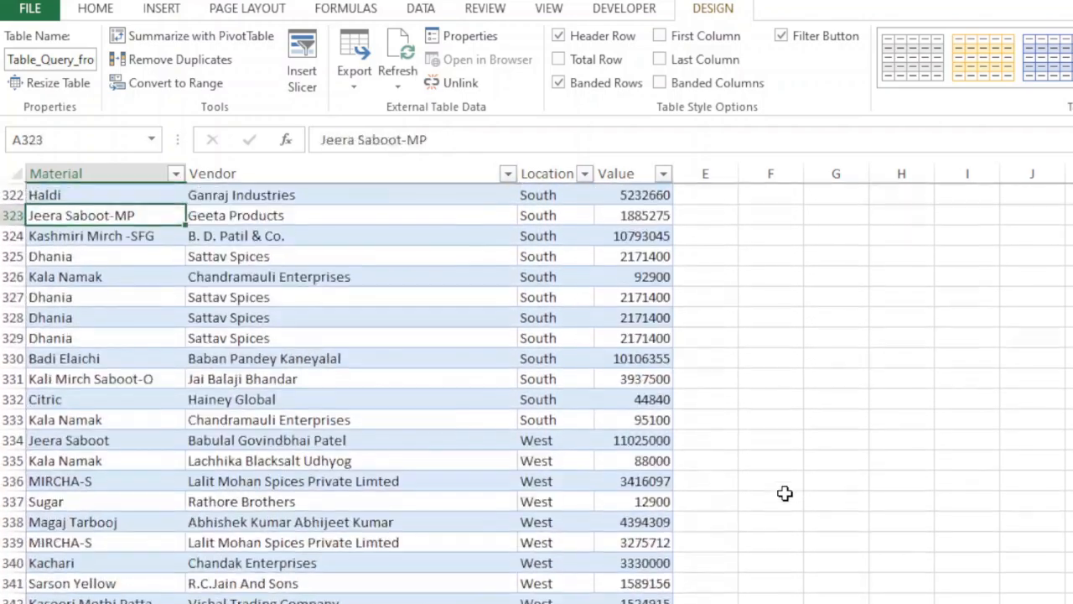
{"action": "key", "text": "Page_Down"}
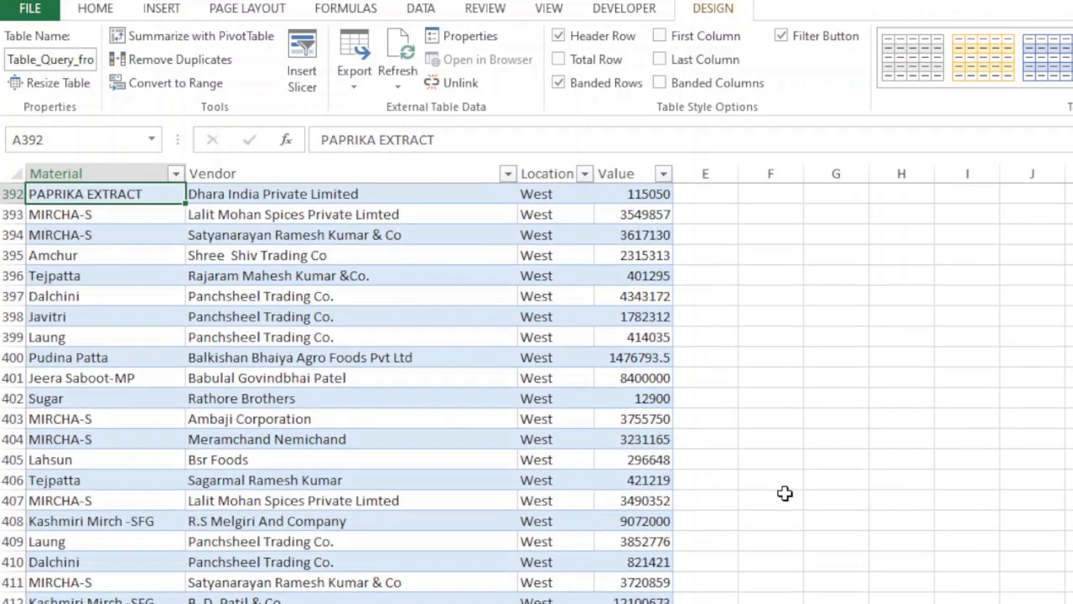
{"action": "key", "text": "ctrl+Home"}
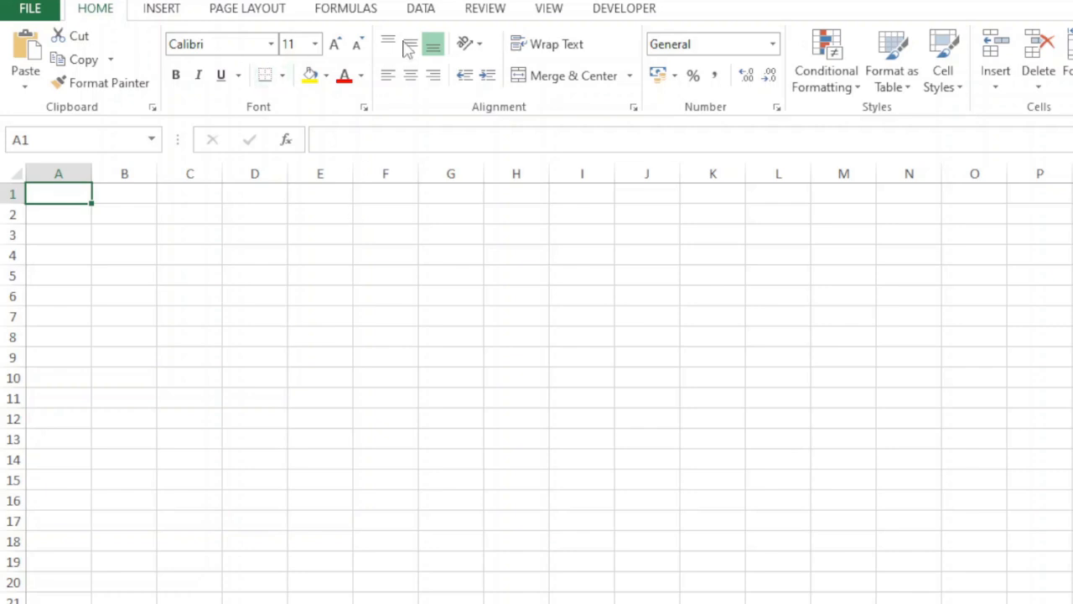
Step: Start a Microsoft Query import in the blank sheet using the Excel Files source and Data.xlsx from c:\
{"action": "left_click", "coordinate": [425, 10]}
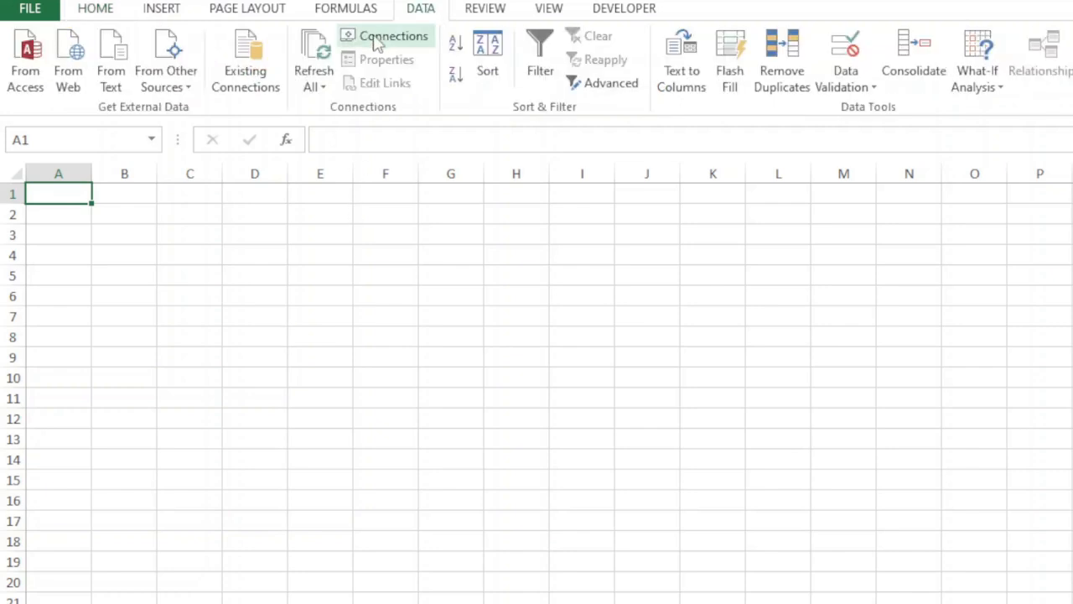
{"action": "left_click", "coordinate": [169, 74]}
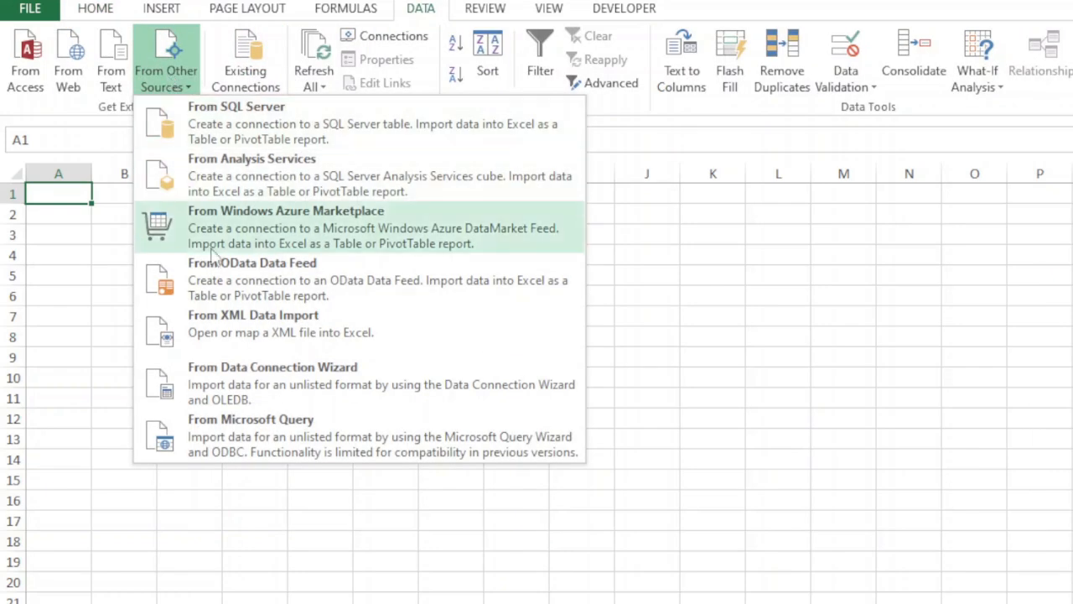
{"action": "left_click", "coordinate": [243, 435]}
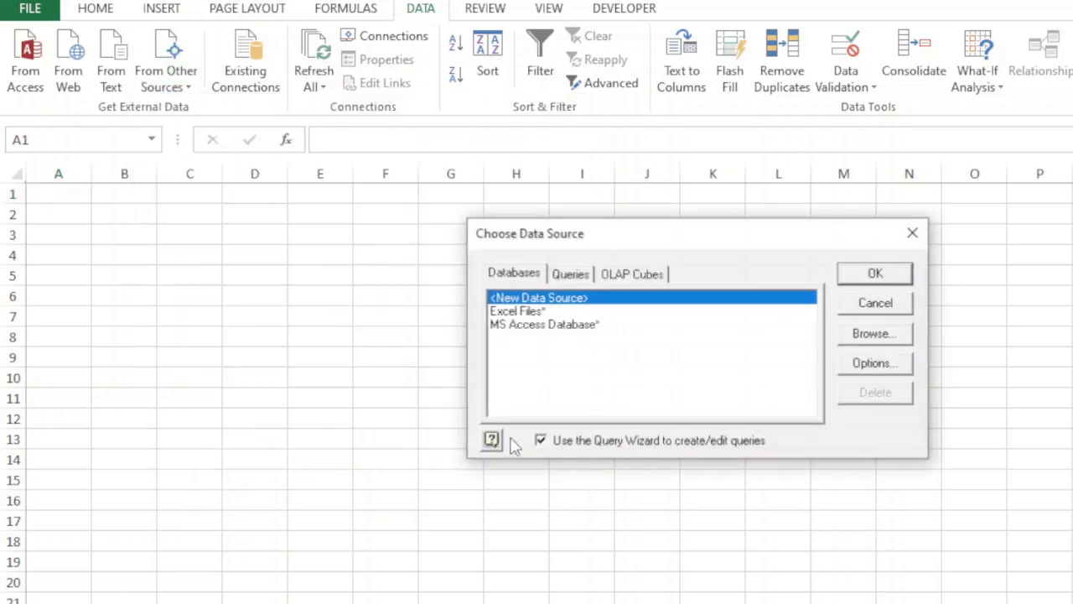
{"action": "left_click", "coordinate": [528, 312]}
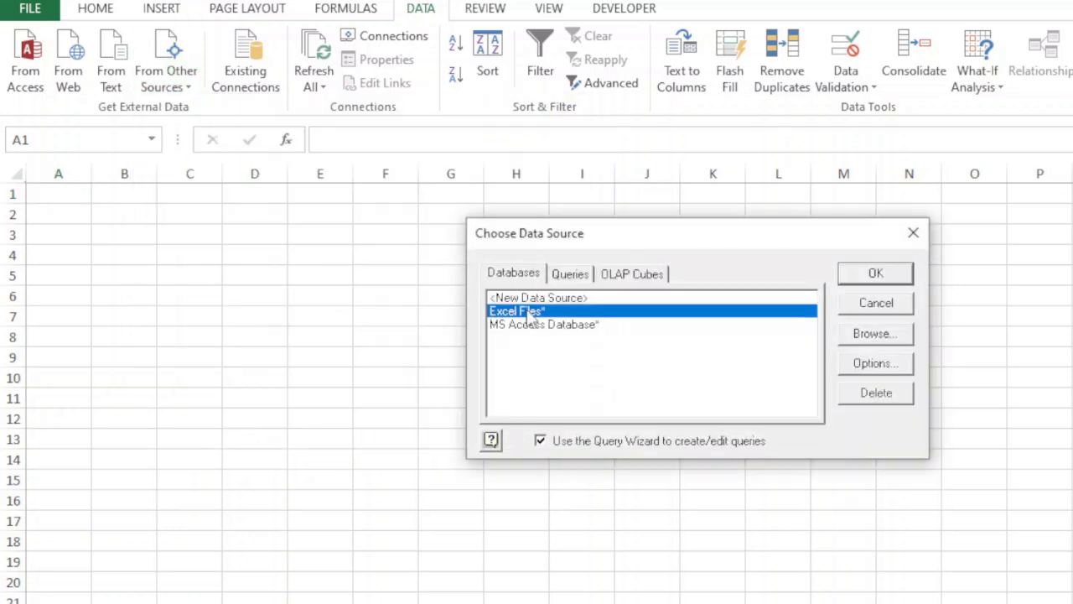
{"action": "left_click", "coordinate": [873, 277]}
{"action": "double_click", "coordinate": [220, 76]}
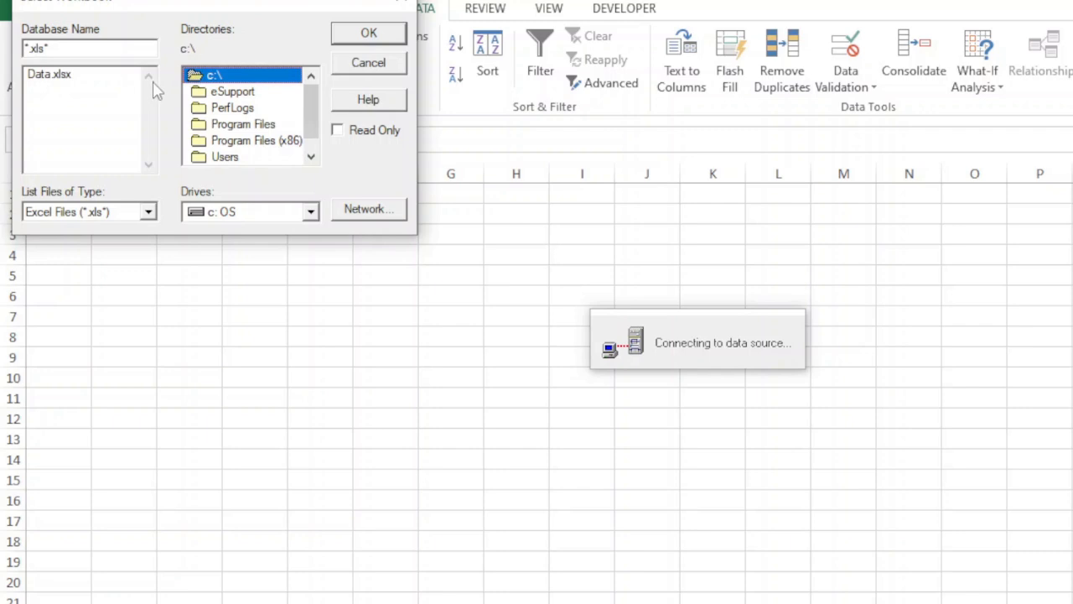
{"action": "left_click", "coordinate": [50, 74]}
{"action": "left_click", "coordinate": [369, 33]}
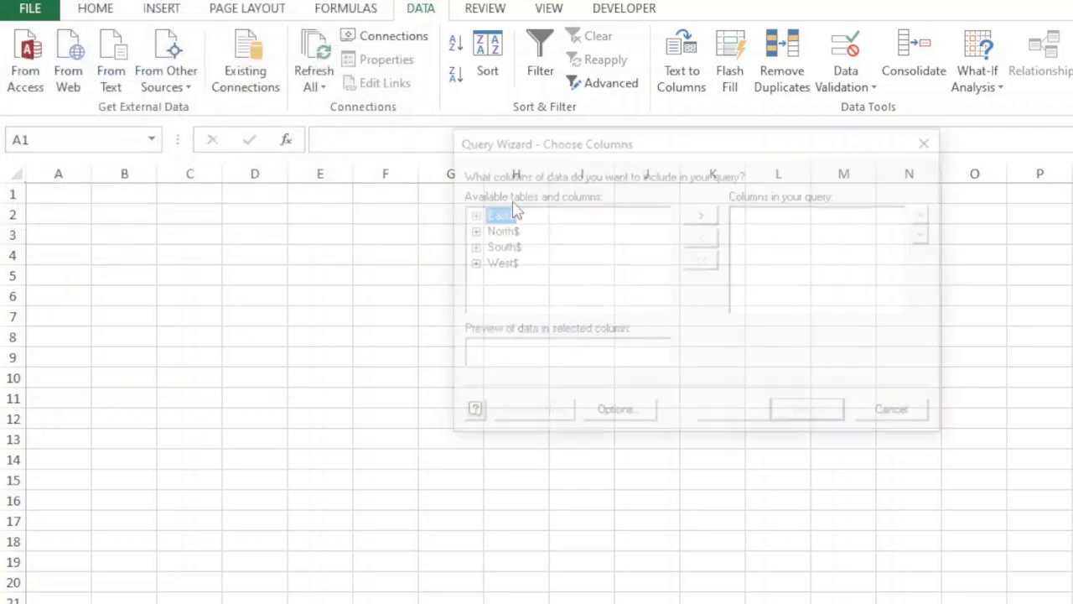
Step: Add all columns of the East$, North$, South$ and West$ tables to the query and continue into Microsoft Query without joins
{"action": "left_click", "coordinate": [716, 218]}
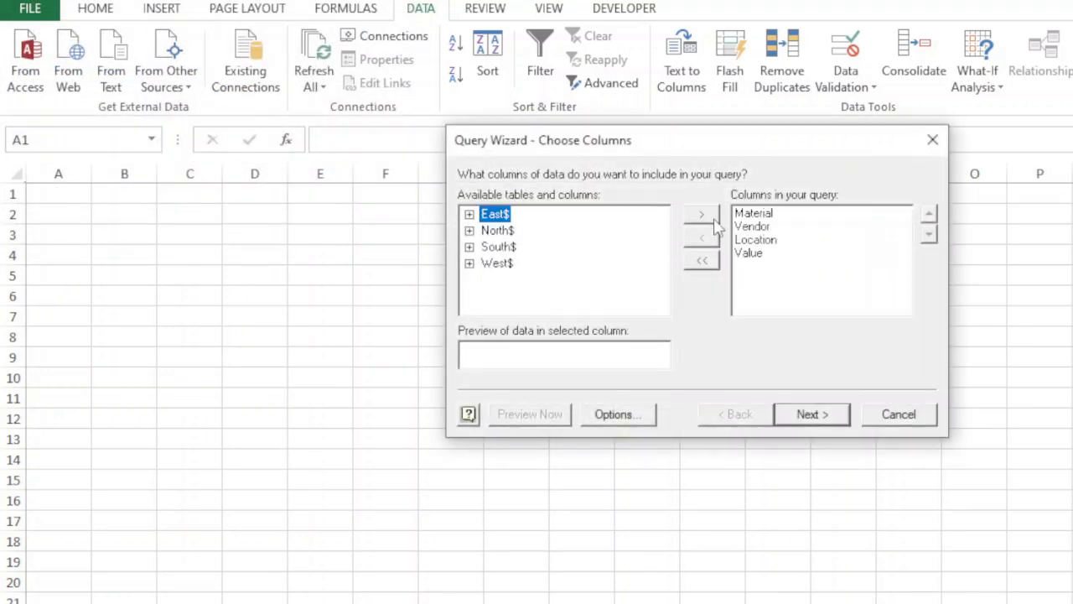
{"action": "left_click", "coordinate": [506, 235]}
{"action": "left_click", "coordinate": [706, 218]}
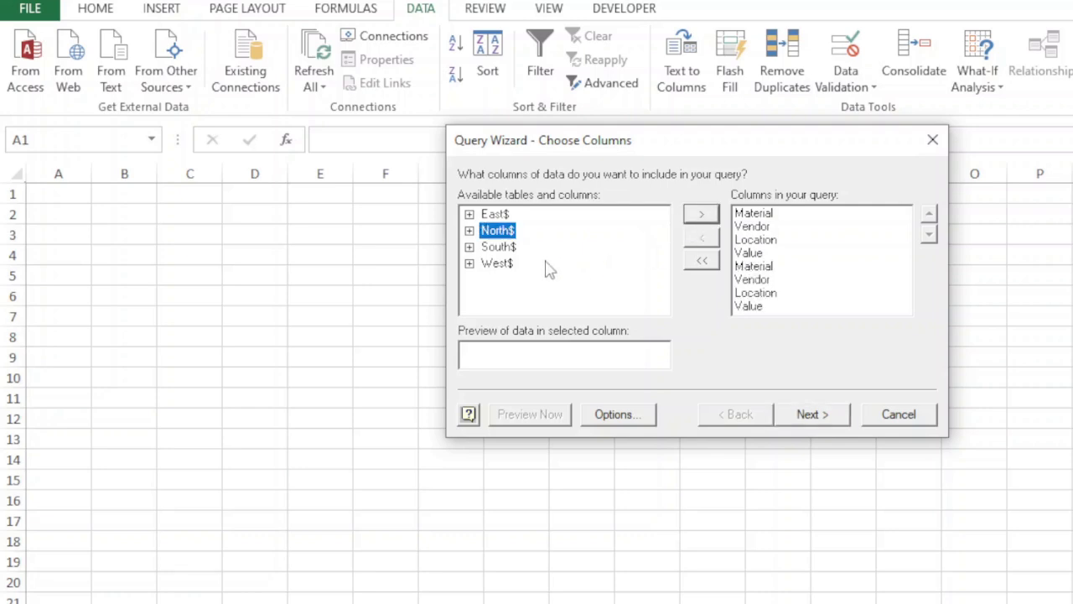
{"action": "left_click", "coordinate": [499, 247]}
{"action": "left_click", "coordinate": [706, 215]}
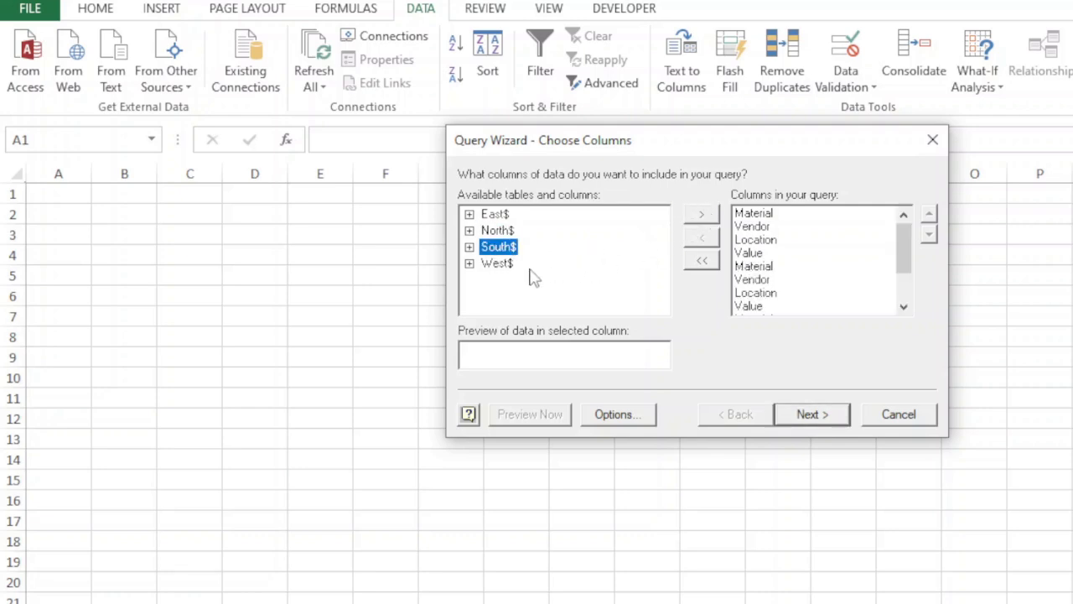
{"action": "left_click", "coordinate": [503, 263]}
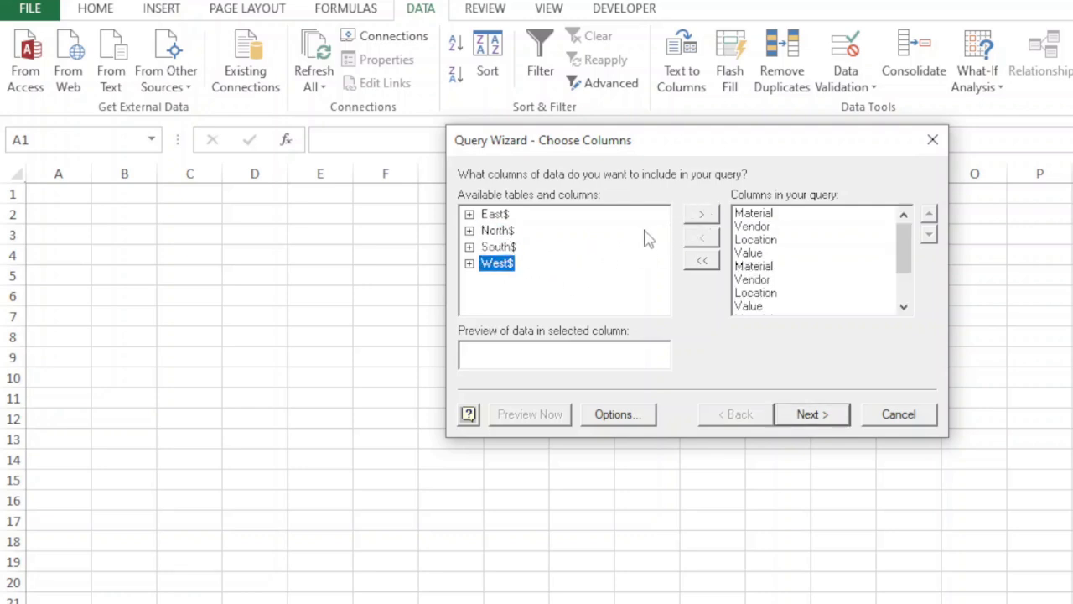
{"action": "left_click", "coordinate": [704, 217]}
{"action": "left_click", "coordinate": [805, 415]}
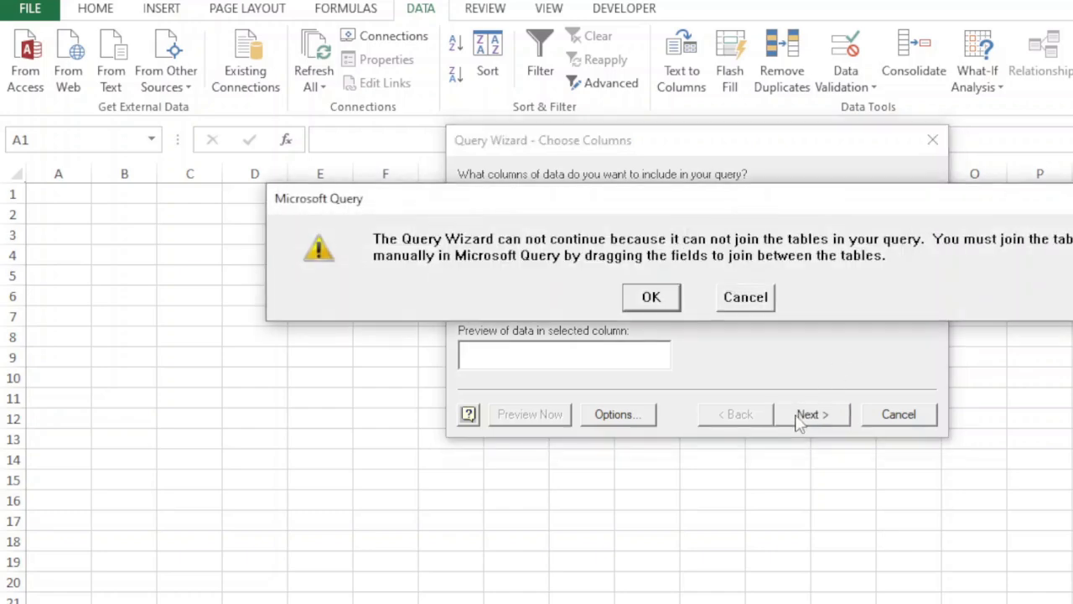
{"action": "left_click", "coordinate": [653, 300]}
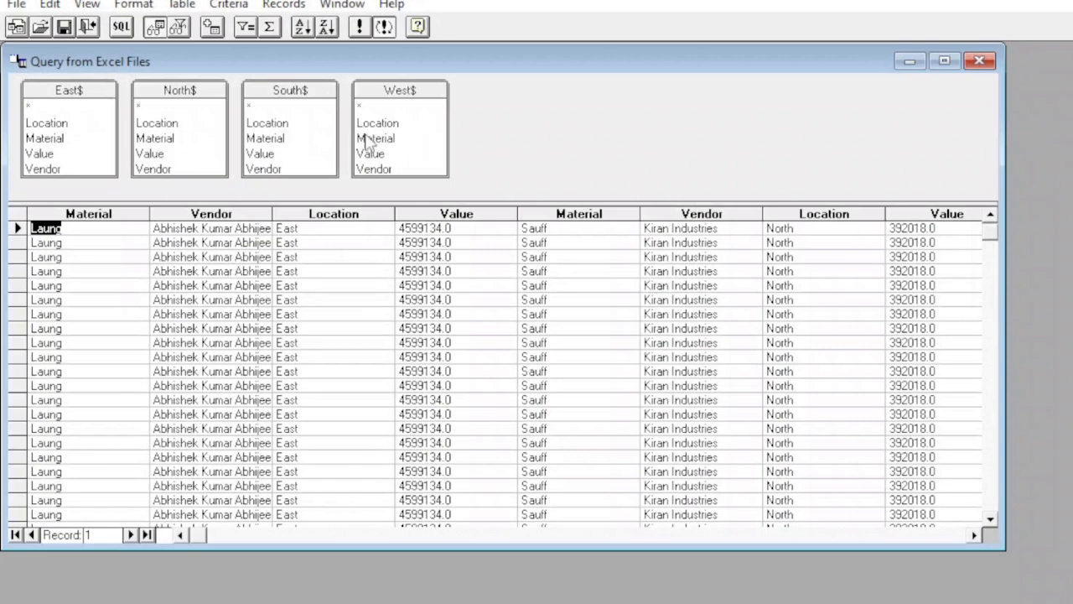
Step: Open the query's SQL statement and replace the column list after SELECT with *, keeping FROM on the same line
{"action": "left_click", "coordinate": [122, 27]}
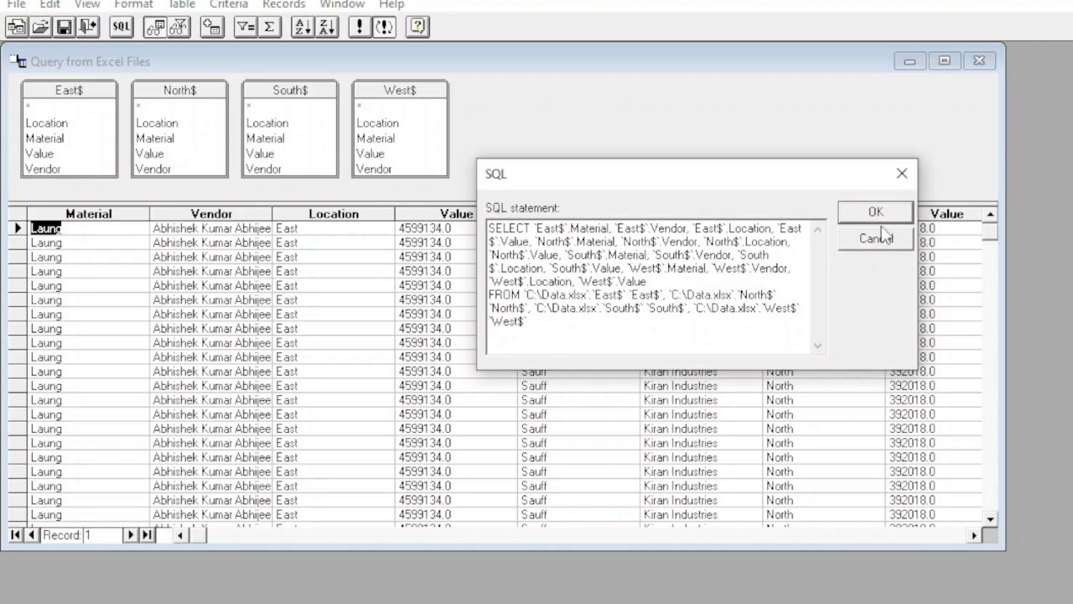
{"action": "left_click_drag", "start_coordinate": [834, 176], "coordinate": [860, 128]}
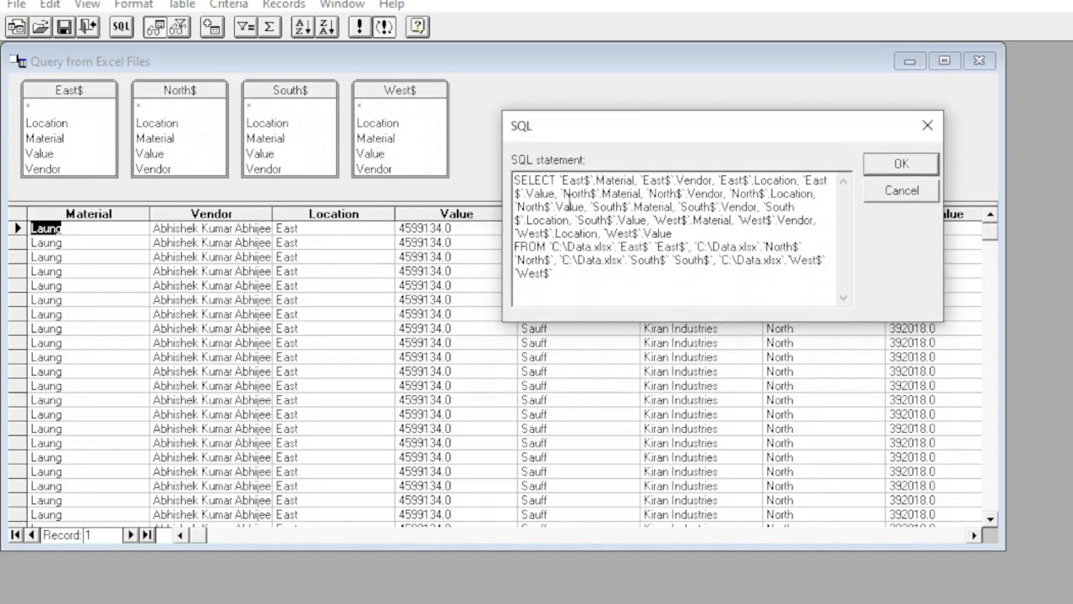
{"action": "left_click_drag", "start_coordinate": [558, 180], "coordinate": [676, 233]}
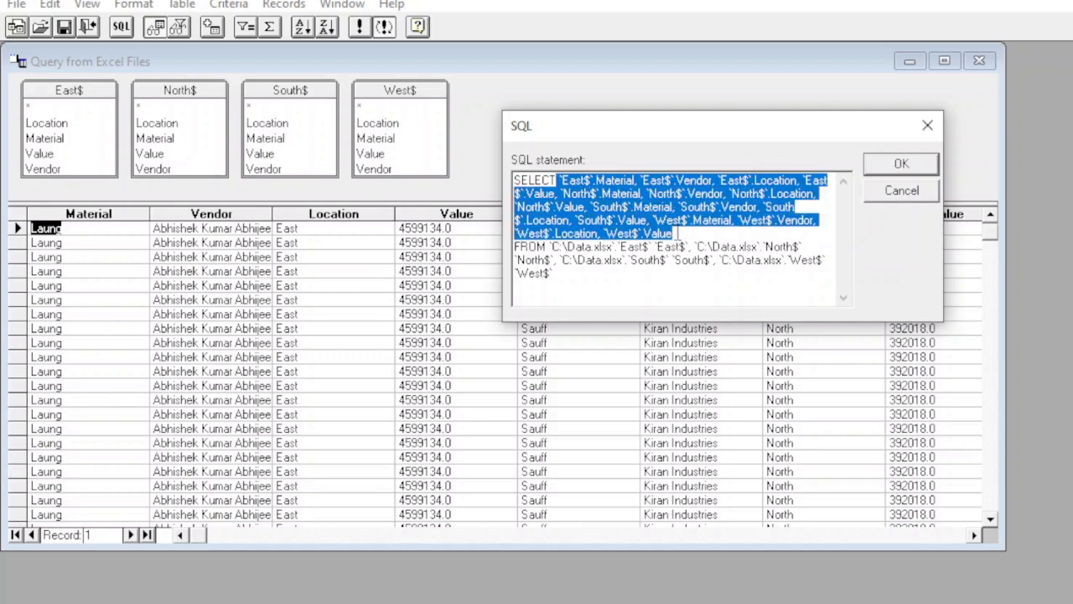
{"action": "key", "text": "Delete"}
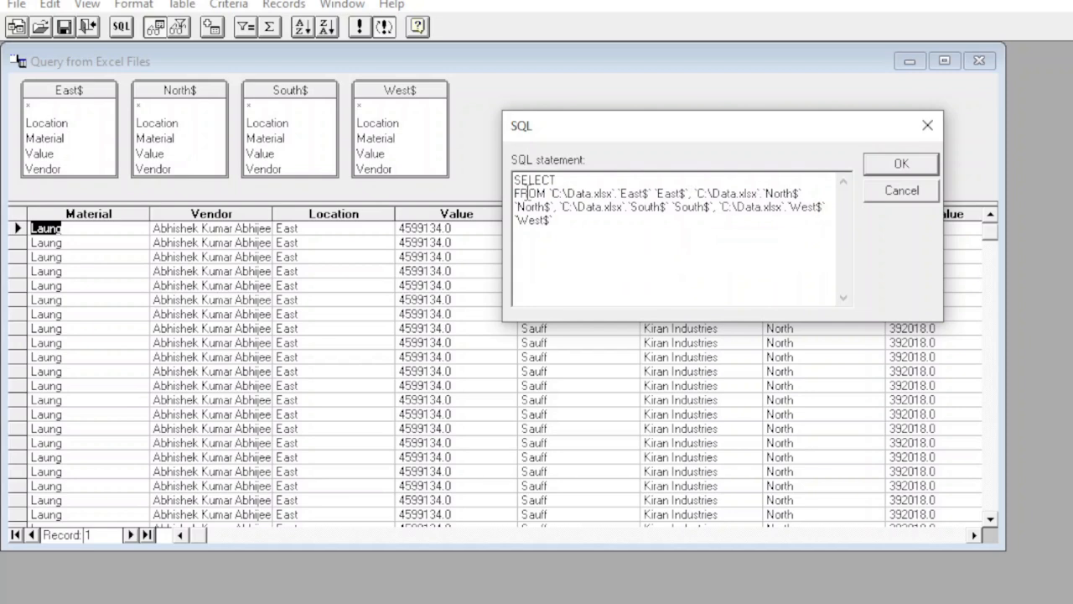
{"action": "key", "text": "Right"}
{"action": "key", "text": "Delete"}
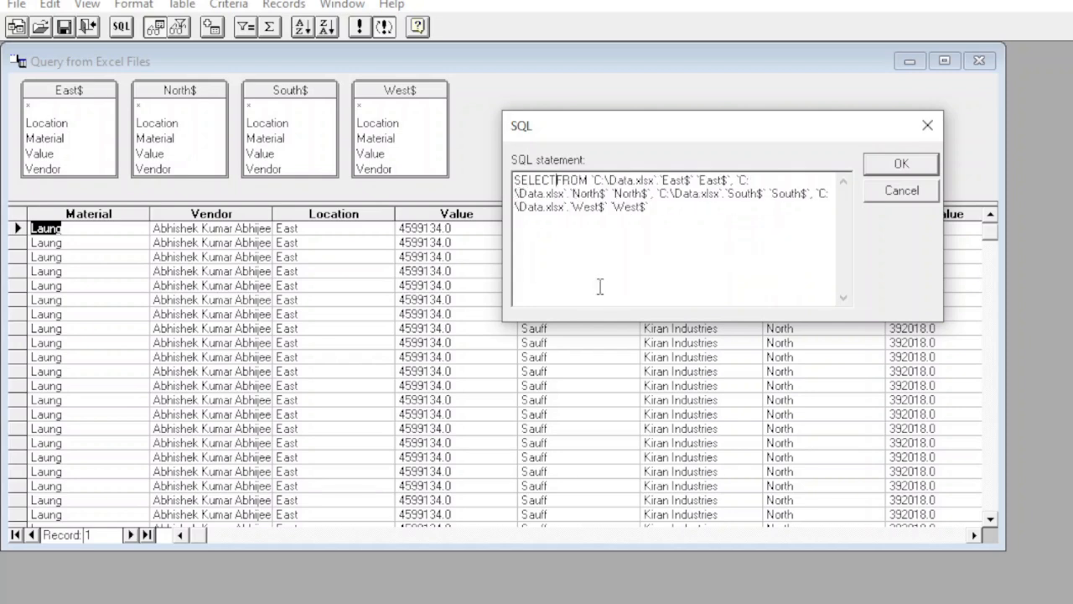
{"action": "type", "text": "*"}
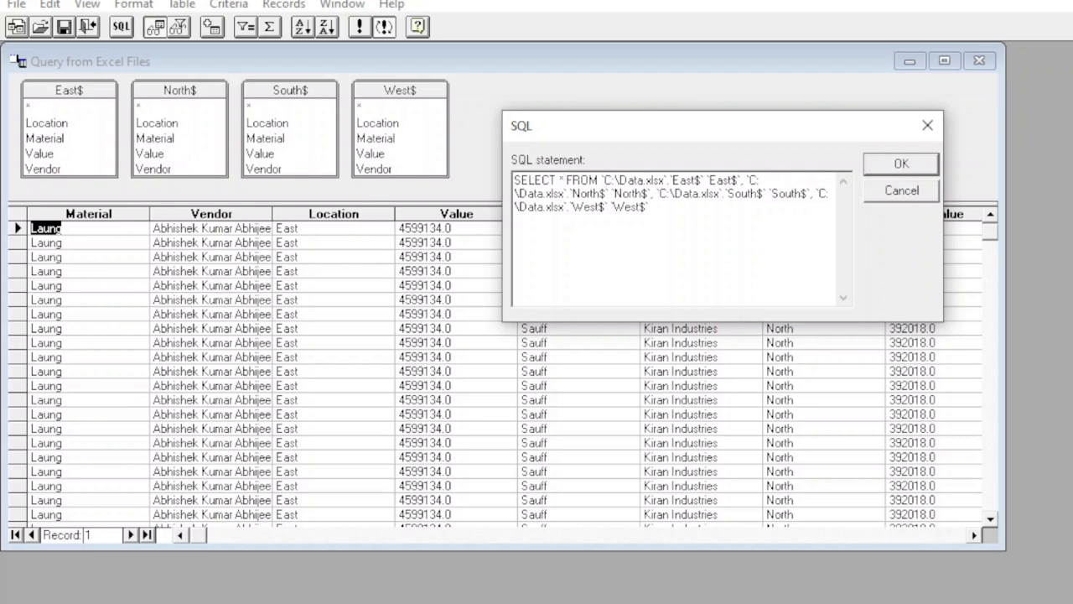
Step: Split the statement after the East$ names and add UNION ALL on the line below the SELECT
{"action": "left_click", "coordinate": [741, 178]}
{"action": "key", "text": "Return"}
{"action": "key", "text": "Return"}
{"action": "key", "text": "Return"}
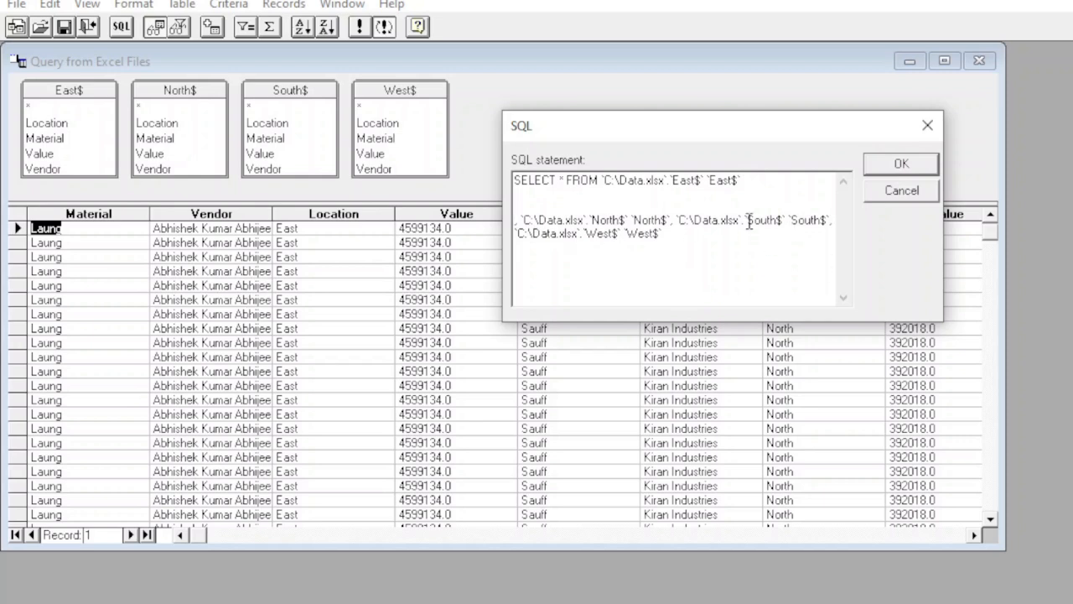
{"action": "left_click", "coordinate": [542, 192]}
{"action": "type", "text": "UNION ALL"}
Step: Copy the East$ SELECT line with its UNION ALL and paste it three more times below, above the leftover table list
{"action": "left_click_drag", "start_coordinate": [514, 179], "coordinate": [592, 194]}
{"action": "key", "text": "ctrl+c"}
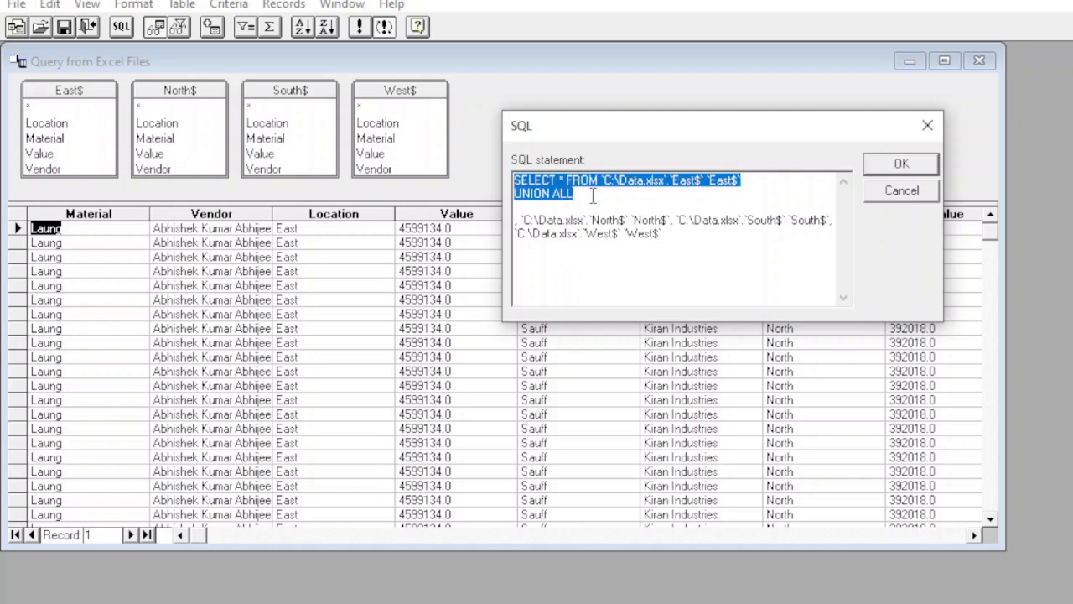
{"action": "left_click", "coordinate": [593, 194]}
{"action": "key", "text": "Return"}
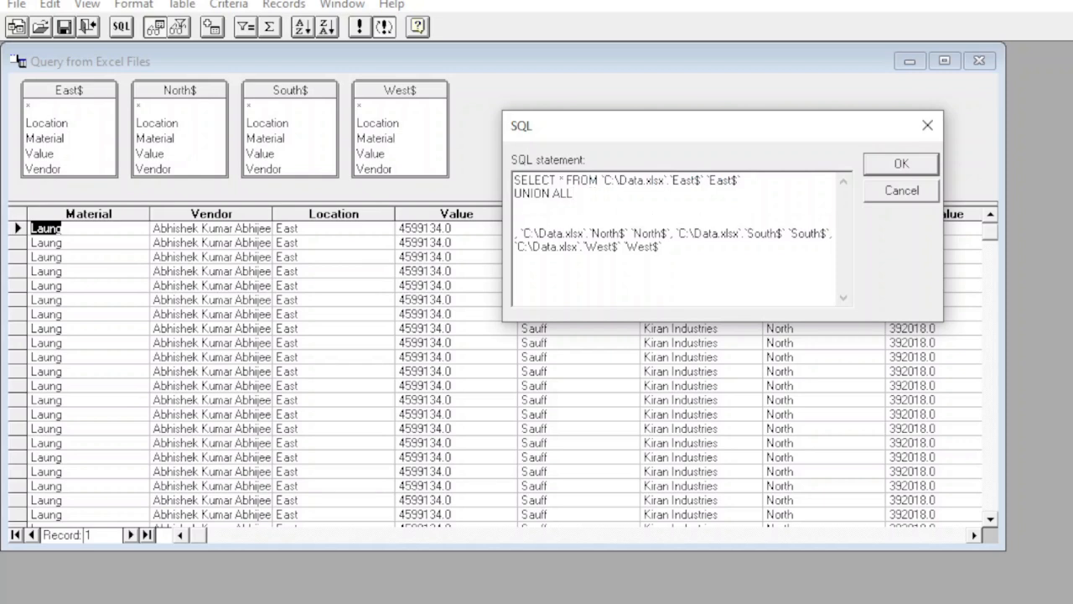
{"action": "key", "text": "ctrl+v"}
{"action": "key", "text": "Return"}
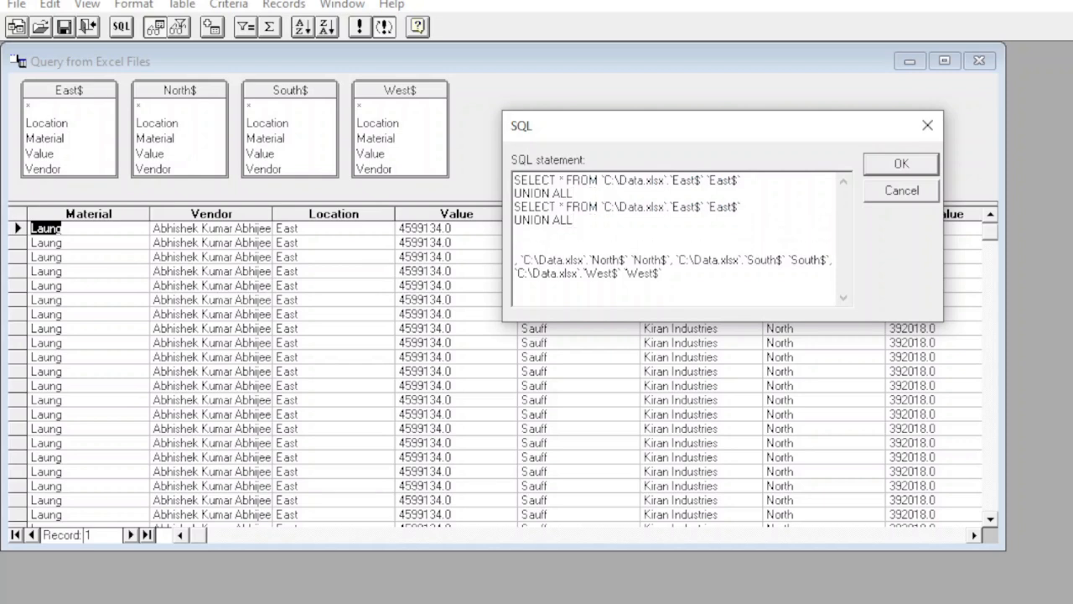
{"action": "key", "text": "ctrl+v"}
{"action": "key", "text": "Return"}
{"action": "key", "text": "ctrl+v"}
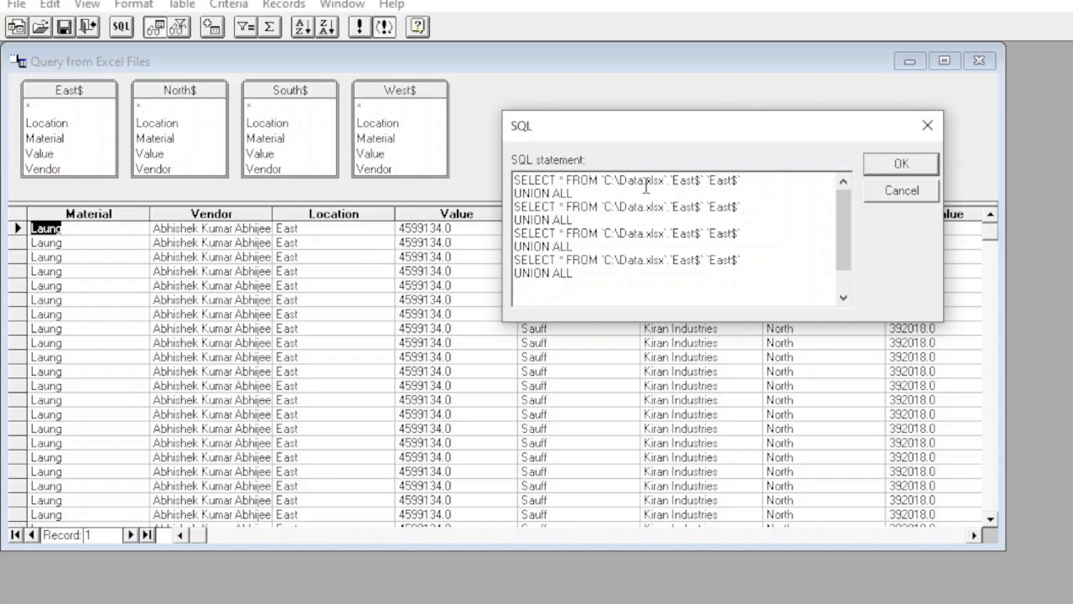
{"action": "left_click_drag", "start_coordinate": [848, 243], "coordinate": [848, 279]}
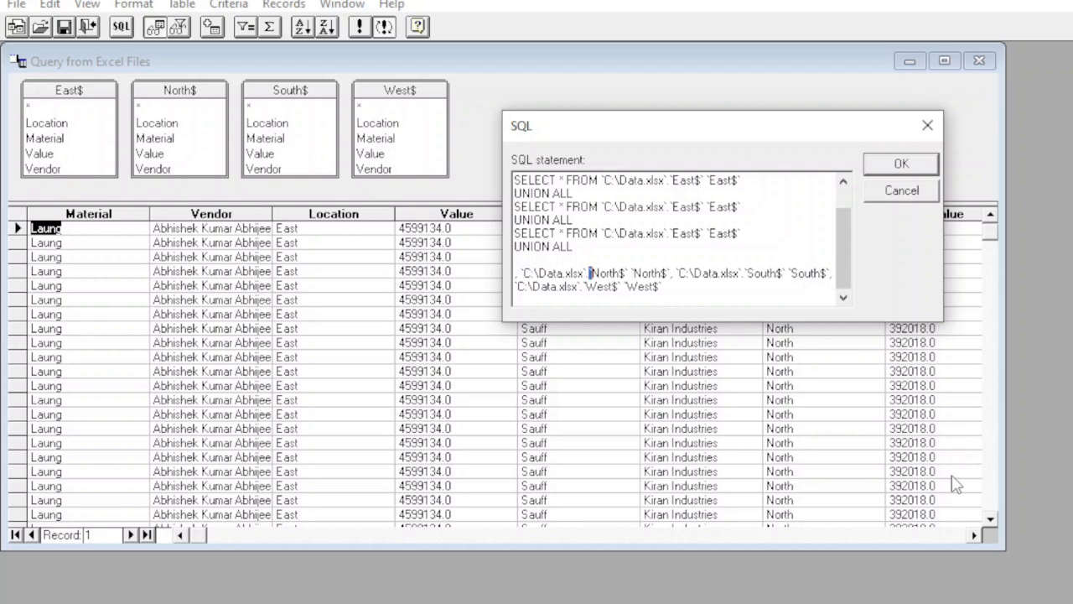
Step: Cut the North$ names from the leftover table list and paste them over the East$ names in the second SELECT line
{"action": "key", "text": "shift+Right"}
{"action": "key", "text": "shift+Right"}
{"action": "key", "text": "shift+Right"}
{"action": "key", "text": "shift+Right"}
{"action": "key", "text": "shift+Right"}
{"action": "key", "text": "shift+Right"}
{"action": "key", "text": "shift+Right"}
{"action": "key", "text": "shift+Right"}
{"action": "key", "text": "shift+Right"}
{"action": "key", "text": "shift+Right"}
{"action": "key", "text": "shift+Right"}
{"action": "key", "text": "shift+Right"}
{"action": "key", "text": "shift+Right"}
{"action": "key", "text": "shift+Right"}
{"action": "key", "text": "shift+Right"}
{"action": "key", "text": "shift+Right"}
{"action": "key", "text": "Delete"}
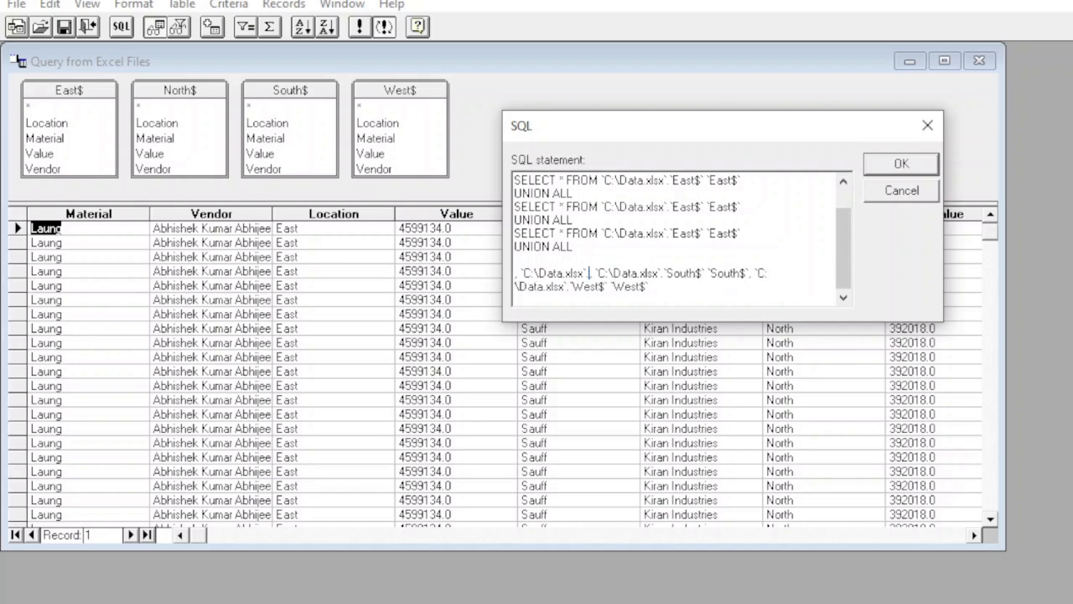
{"action": "left_click_drag", "start_coordinate": [844, 277], "coordinate": [844, 257]}
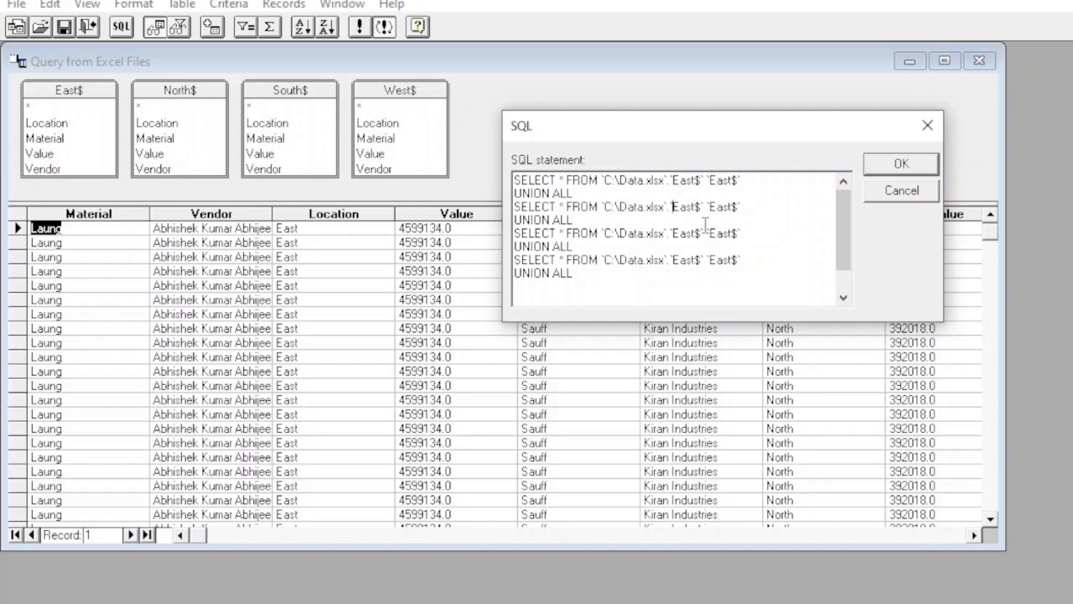
{"action": "key", "text": "shift+Right"}
{"action": "key", "text": "shift+Left"}
{"action": "key", "text": "shift+Right"}
{"action": "key", "text": "shift+Right"}
{"action": "key", "text": "shift+Right"}
{"action": "key", "text": "shift+Right"}
{"action": "key", "text": "shift+Right"}
{"action": "key", "text": "shift+Right"}
{"action": "key", "text": "shift+Right"}
{"action": "key", "text": "shift+Right"}
{"action": "key", "text": "shift+Right"}
{"action": "key", "text": "shift+Right"}
{"action": "key", "text": "shift+Right"}
{"action": "key", "text": "shift+Right"}
{"action": "key", "text": "shift+Right"}
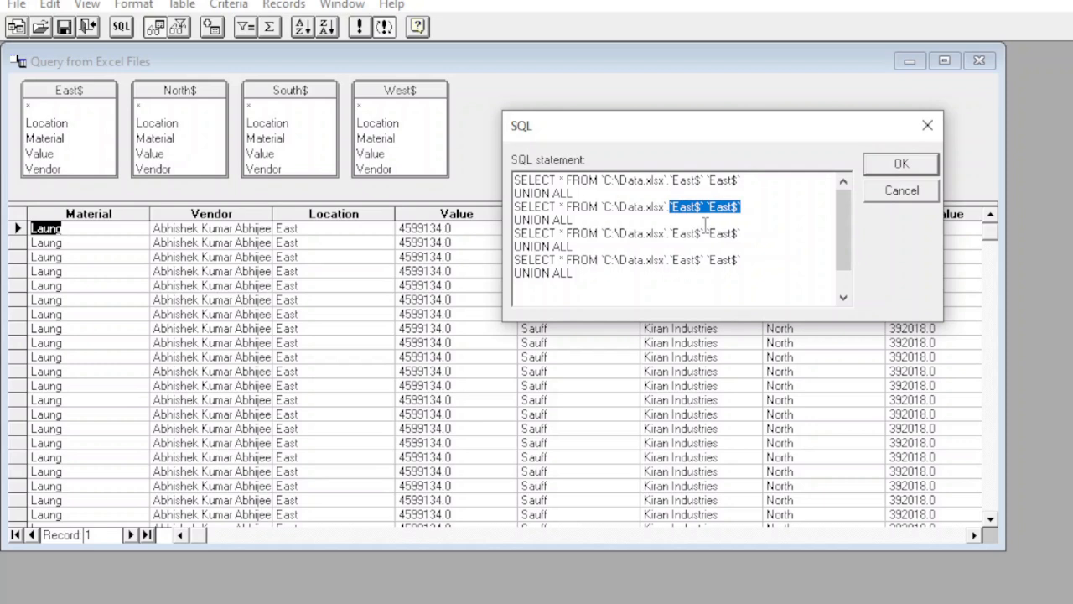
{"action": "type", "text": "North$` `North$"}
Step: Cut the South$ names from the leftover table list and paste them over the East$ names in the third SELECT line
{"action": "left_click", "coordinate": [844, 297]}
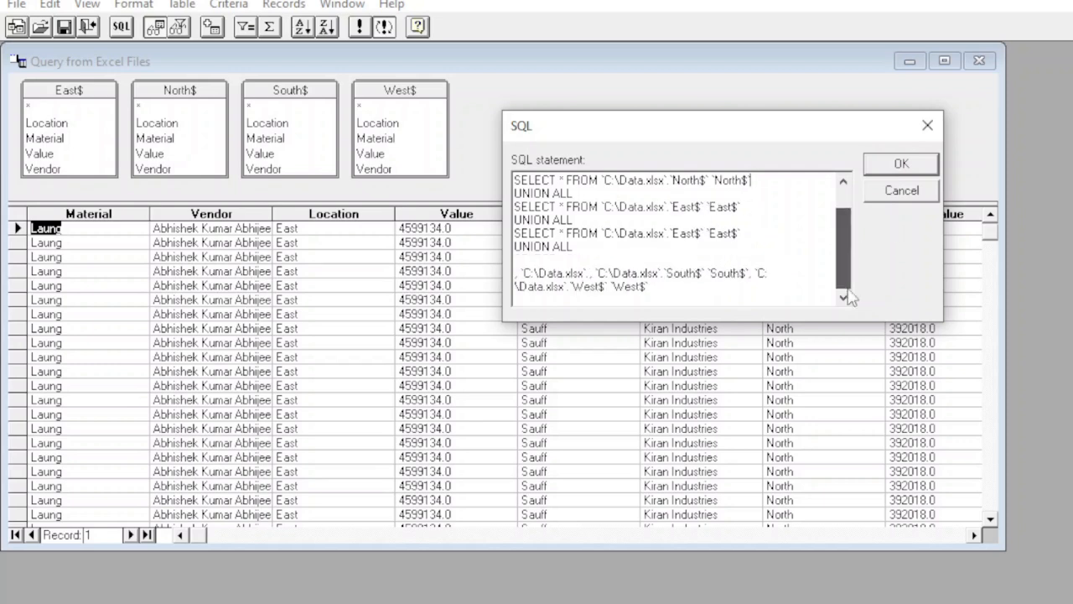
{"action": "left_click", "coordinate": [665, 260]}
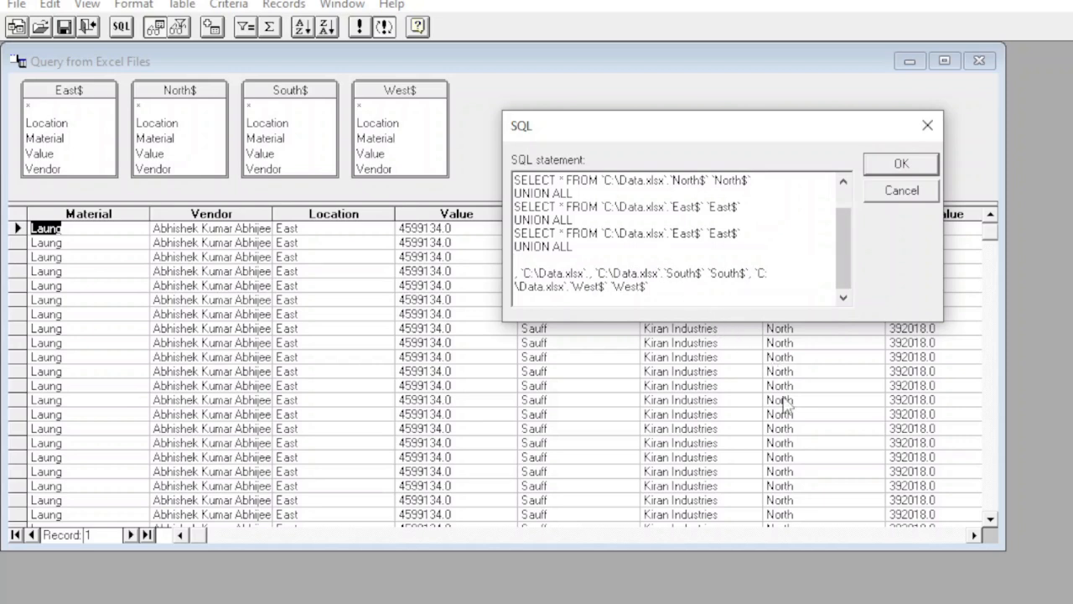
{"action": "key", "text": "shift+Right"}
{"action": "key", "text": "shift+Right"}
{"action": "key", "text": "shift+Right"}
{"action": "key", "text": "shift+Right"}
{"action": "key", "text": "shift+Right"}
{"action": "key", "text": "shift+Right"}
{"action": "key", "text": "shift+Right"}
{"action": "key", "text": "shift+Right"}
{"action": "key", "text": "shift+Right"}
{"action": "key", "text": "shift+Right"}
{"action": "key", "text": "shift+Right"}
{"action": "key", "text": "shift+Right"}
{"action": "key", "text": "shift+Right"}
{"action": "key", "text": "shift+Right"}
{"action": "key", "text": "shift+Right"}
{"action": "key", "text": "shift+Right"}
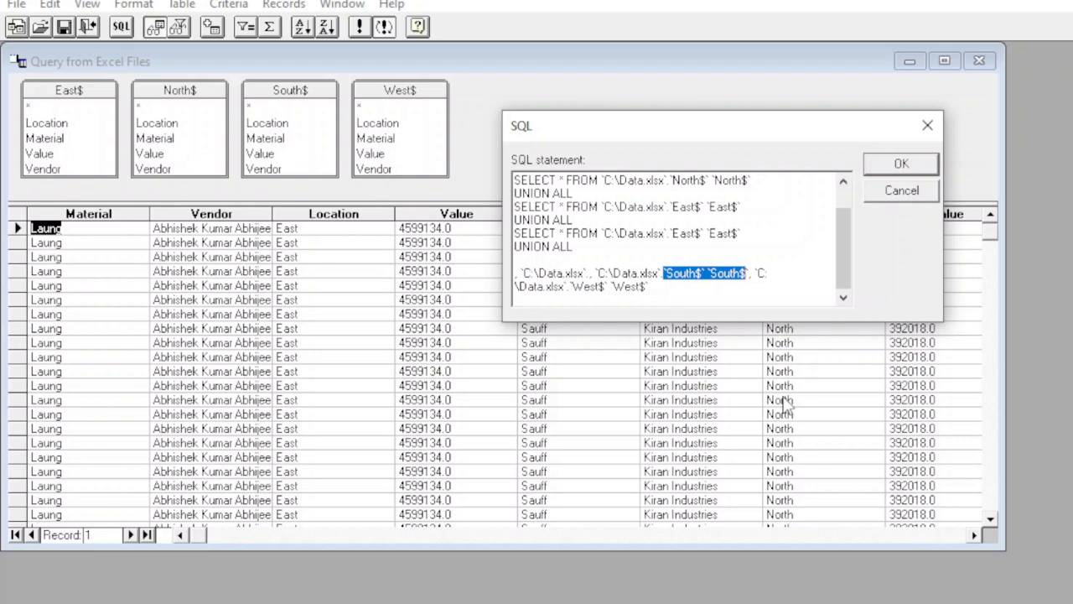
{"action": "key", "text": "Delete"}
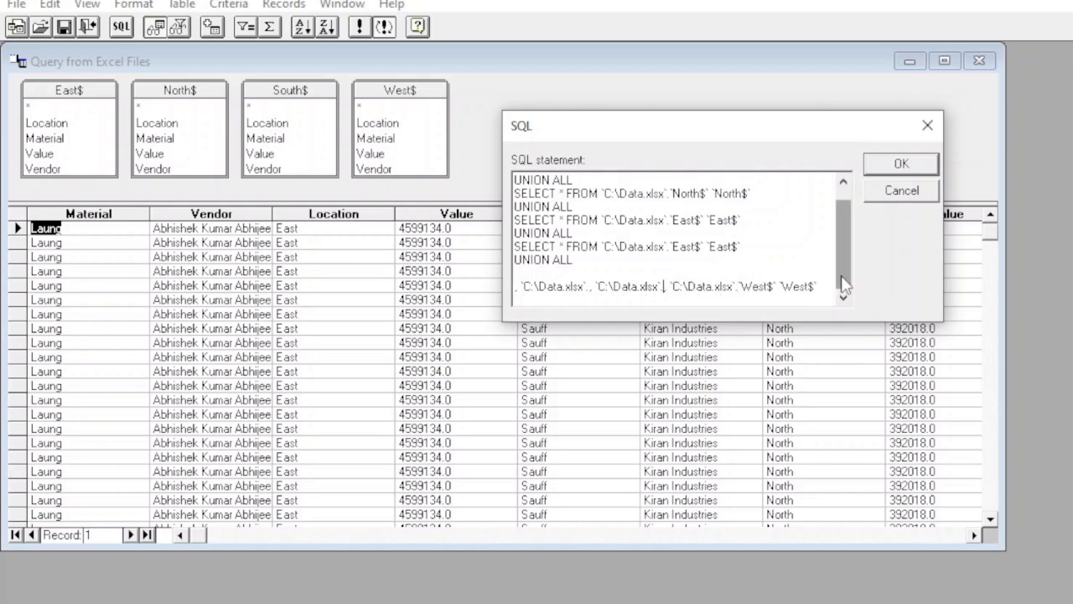
{"action": "scroll", "coordinate": [729, 285], "scroll_direction": "up", "scroll_amount": 1}
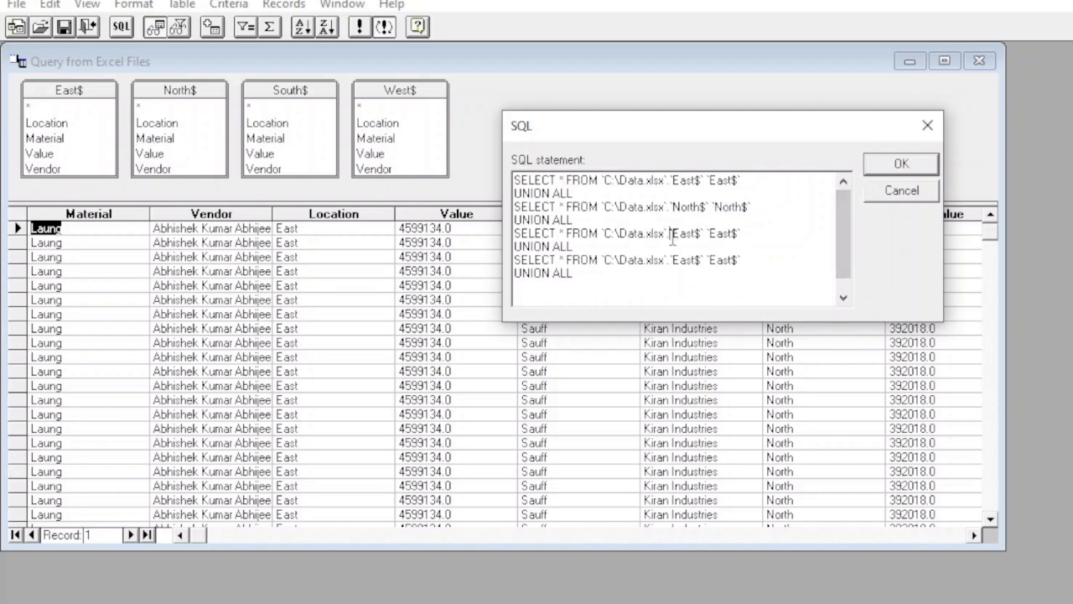
{"action": "key", "text": "shift+Right"}
{"action": "key", "text": "shift+Right"}
{"action": "key", "text": "shift+Right"}
{"action": "key", "text": "shift+Right"}
{"action": "key", "text": "shift+Right"}
{"action": "key", "text": "shift+Right"}
{"action": "key", "text": "shift+Right"}
{"action": "key", "text": "shift+Right"}
{"action": "key", "text": "shift+Right"}
{"action": "key", "text": "shift+Right"}
{"action": "key", "text": "shift+Right"}
{"action": "key", "text": "shift+Right"}
{"action": "key", "text": "shift+Right"}
{"action": "key", "text": "shift+Right"}
{"action": "type", "text": "`South$` `South$`"}
Step: Cut the West$ names from the leftover table list and paste them over the East$ names in the fourth SELECT line
{"action": "left_click_drag", "start_coordinate": [851, 260], "coordinate": [859, 306]}
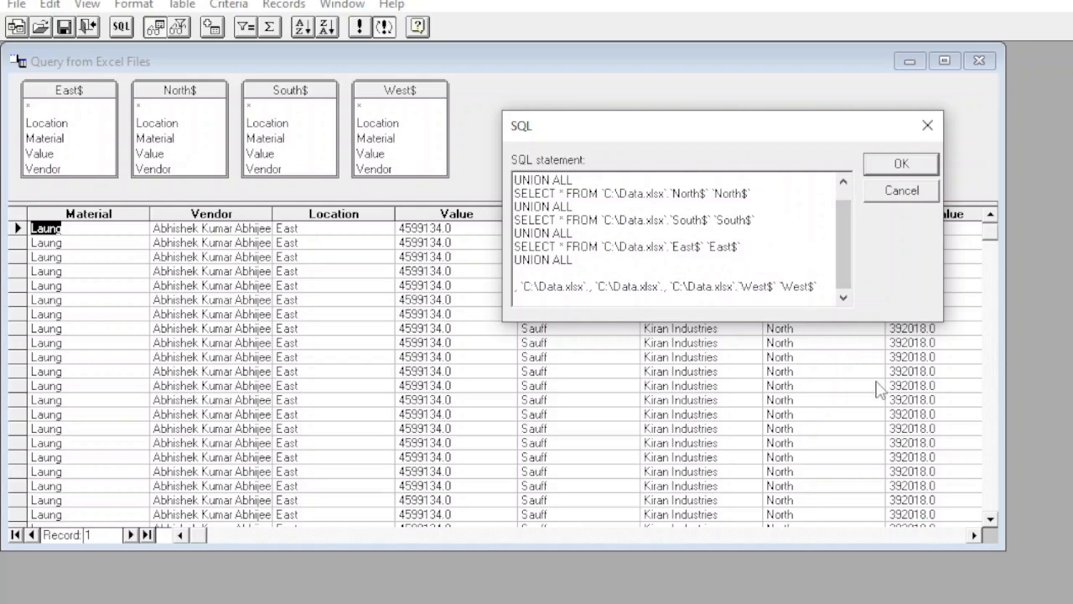
{"action": "key", "text": "shift+Right"}
{"action": "key", "text": "shift+Right"}
{"action": "key", "text": "shift+Right"}
{"action": "key", "text": "shift+Right"}
{"action": "key", "text": "shift+Right"}
{"action": "key", "text": "shift+Right"}
{"action": "key", "text": "shift+Right"}
{"action": "key", "text": "shift+Right"}
{"action": "key", "text": "shift+Right"}
{"action": "key", "text": "shift+Right"}
{"action": "key", "text": "shift+Right"}
{"action": "key", "text": "shift+Right"}
{"action": "key", "text": "shift+Right"}
{"action": "key", "text": "shift+Right"}
{"action": "key", "text": "shift+Right"}
{"action": "key", "text": "ctrl+c"}
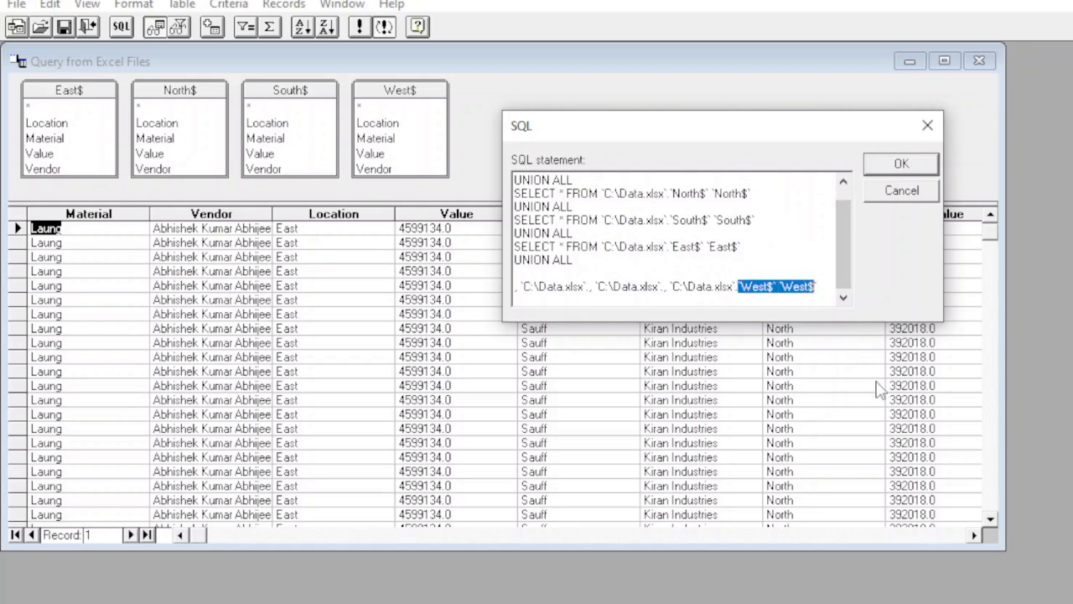
{"action": "key", "text": "Delete"}
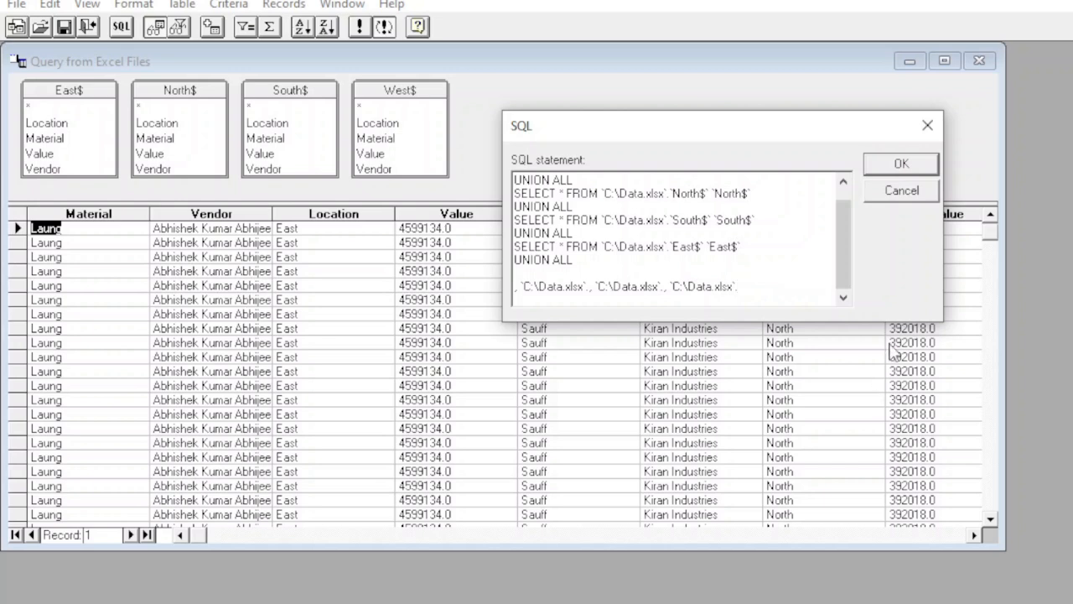
{"action": "scroll", "coordinate": [848, 284], "scroll_direction": "up", "scroll_amount": 1}
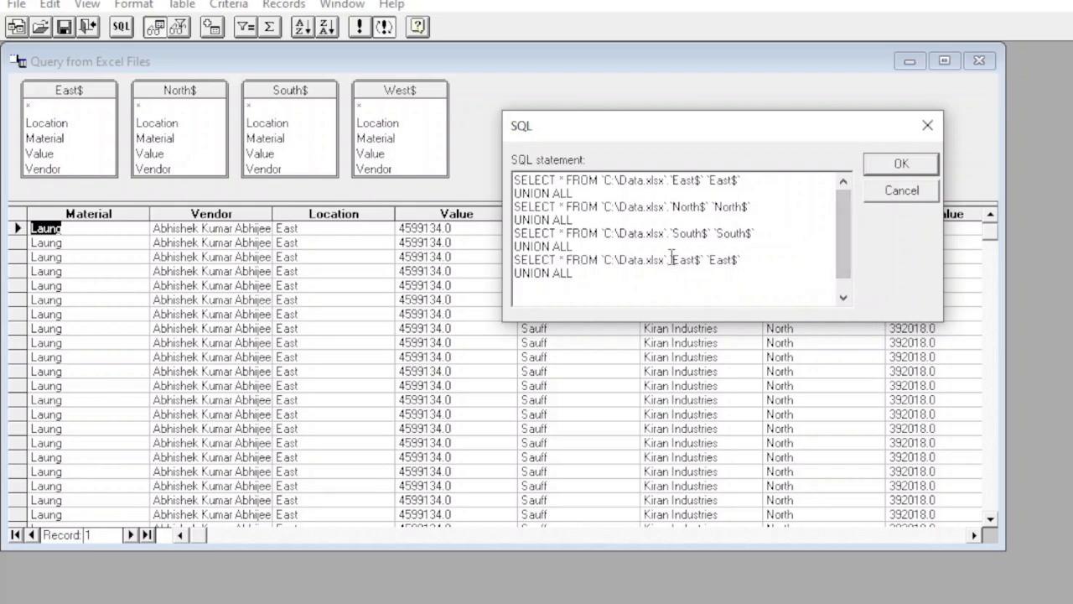
{"action": "left_click", "coordinate": [670, 261]}
{"action": "key", "text": "shift+Right"}
{"action": "key", "text": "shift+Right"}
{"action": "key", "text": "shift+Right"}
{"action": "key", "text": "shift+Right"}
{"action": "key", "text": "shift+Right"}
{"action": "key", "text": "shift+Right"}
{"action": "key", "text": "shift+Right"}
{"action": "key", "text": "shift+Right"}
{"action": "key", "text": "shift+Right"}
{"action": "key", "text": "shift+Right"}
{"action": "key", "text": "shift+Right"}
{"action": "key", "text": "shift+Right"}
{"action": "key", "text": "shift+Right"}
{"action": "key", "text": "shift+Right"}
{"action": "key", "text": "shift+Right"}
{"action": "key", "text": "ctrl+v"}
Step: Delete the final UNION ALL after the West$ SELECT and the leftover C:\Data.xlsx path fragments at the end of the statement
{"action": "left_click_drag", "start_coordinate": [575, 274], "coordinate": [463, 275]}
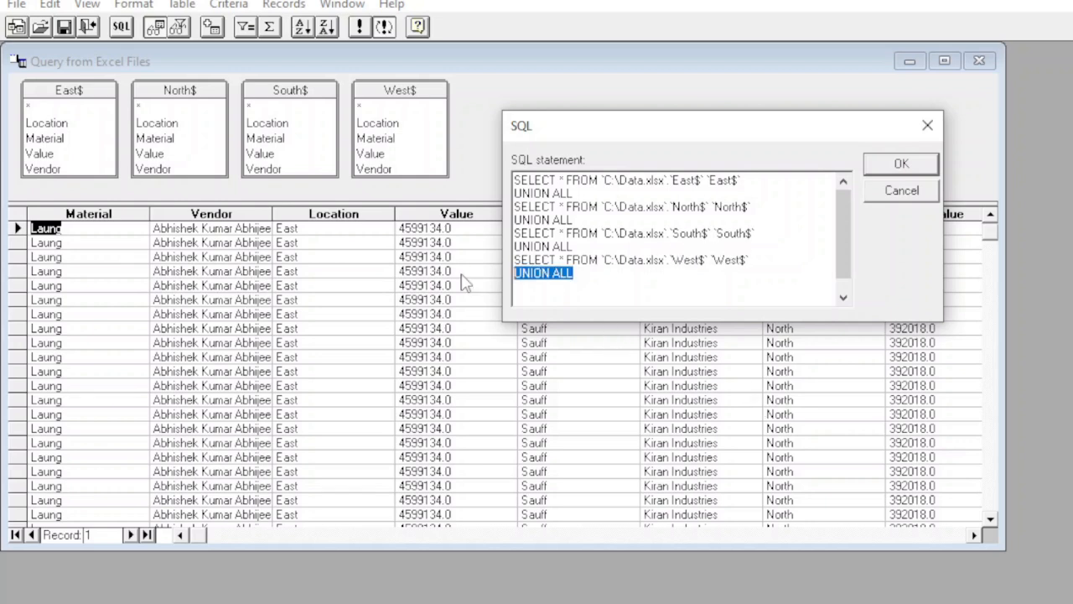
{"action": "key", "text": "Delete"}
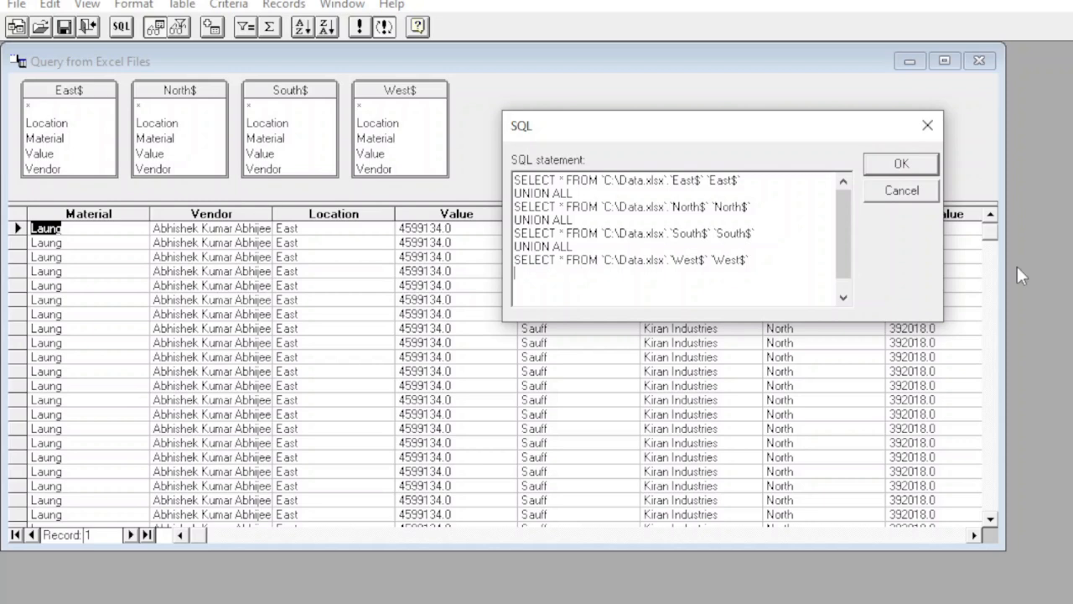
{"action": "left_click_drag", "start_coordinate": [845, 278], "coordinate": [850, 319]}
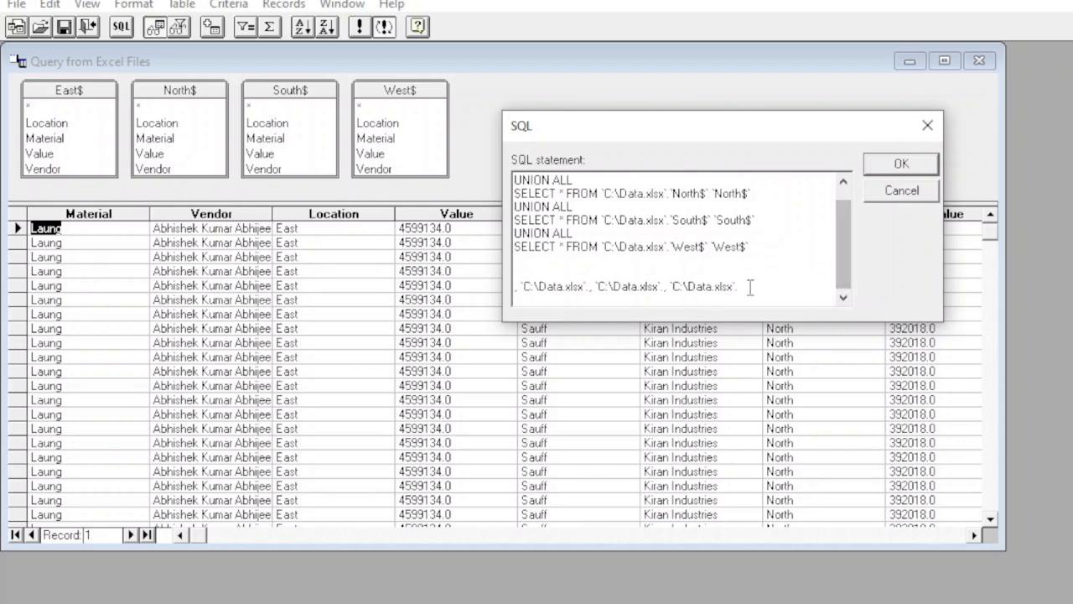
{"action": "left_click_drag", "start_coordinate": [749, 287], "coordinate": [457, 285]}
{"action": "key", "text": "Delete"}
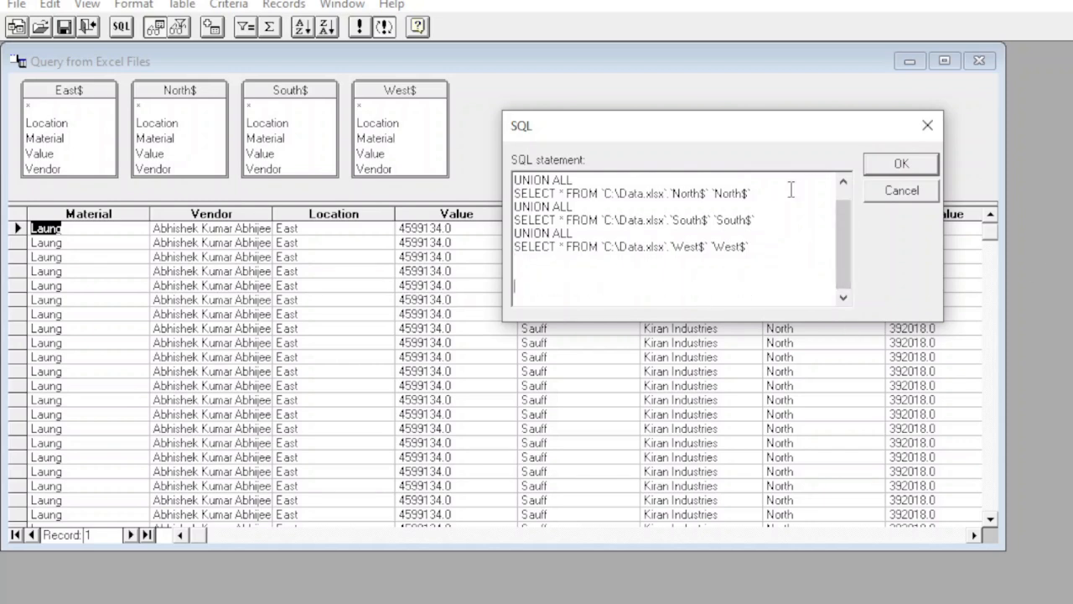
Step: Run the edited SQL statement and return the combined query data to Excel
{"action": "left_click", "coordinate": [901, 164]}
{"action": "left_click", "coordinate": [610, 302]}
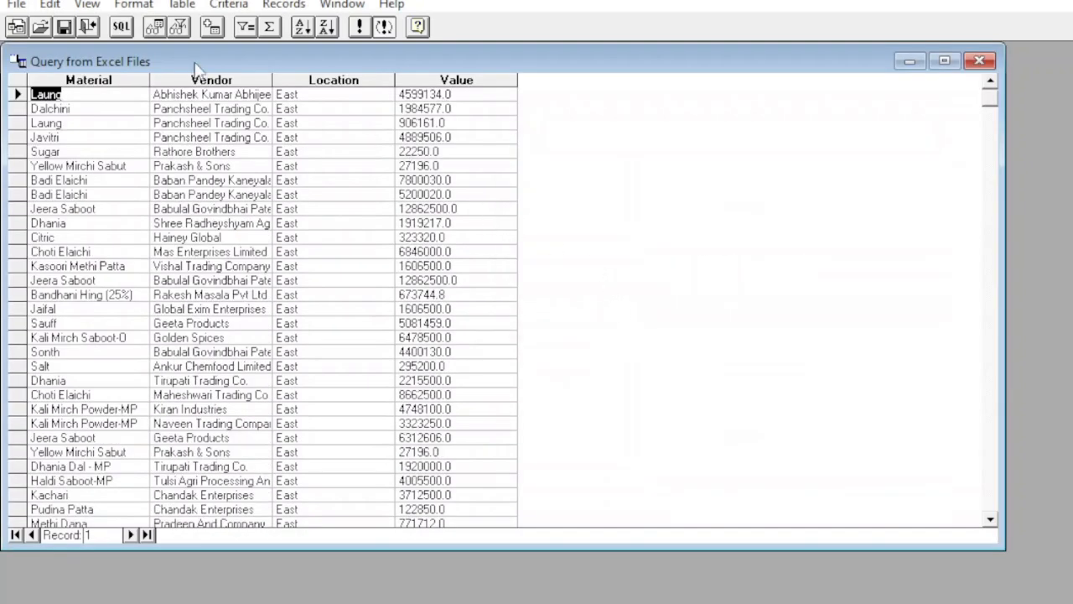
{"action": "left_click", "coordinate": [89, 28]}
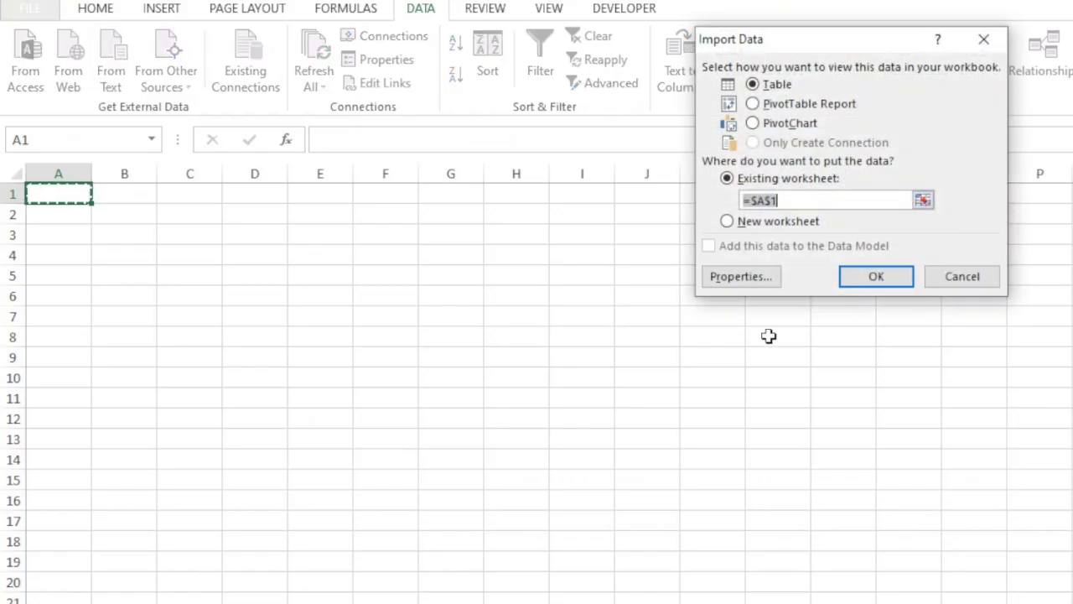
Step: Import the query data as a PivotTable Report into the existing worksheet at cell F1 of Sheet2
{"action": "left_click", "coordinate": [752, 104]}
{"action": "left_click", "coordinate": [400, 199]}
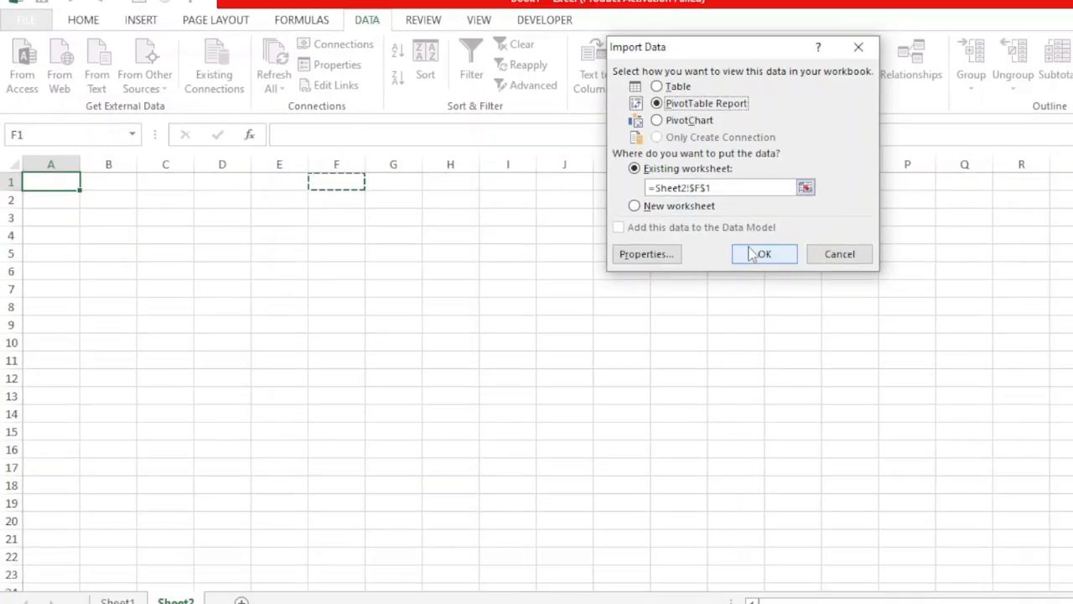
{"action": "left_click", "coordinate": [876, 276]}
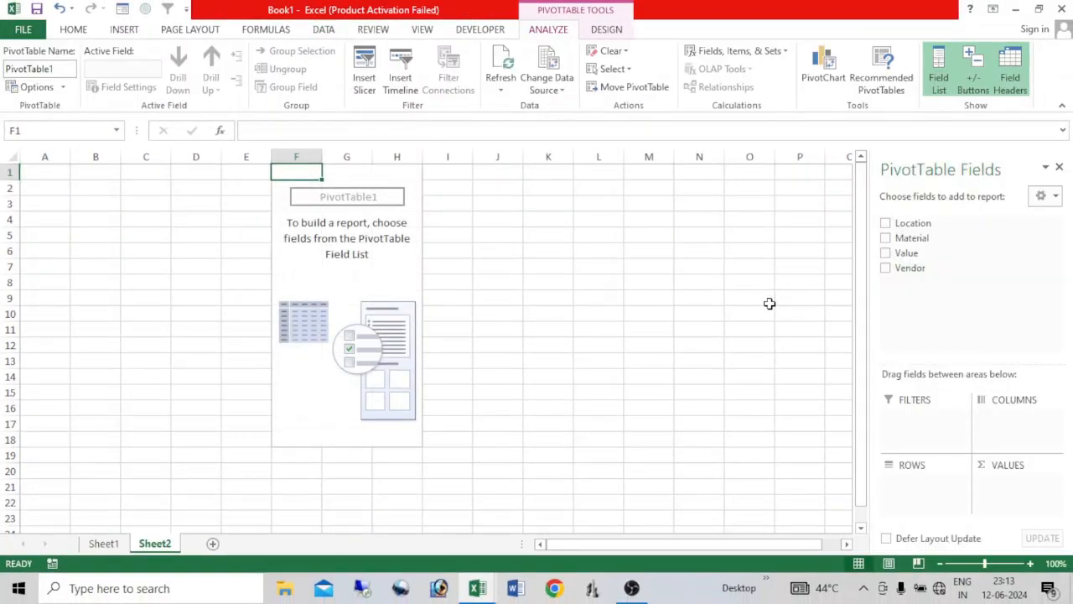
Step: Build the PivotTable with Material as rows, Location as columns and the sum of Value as values
{"action": "left_click", "coordinate": [886, 239]}
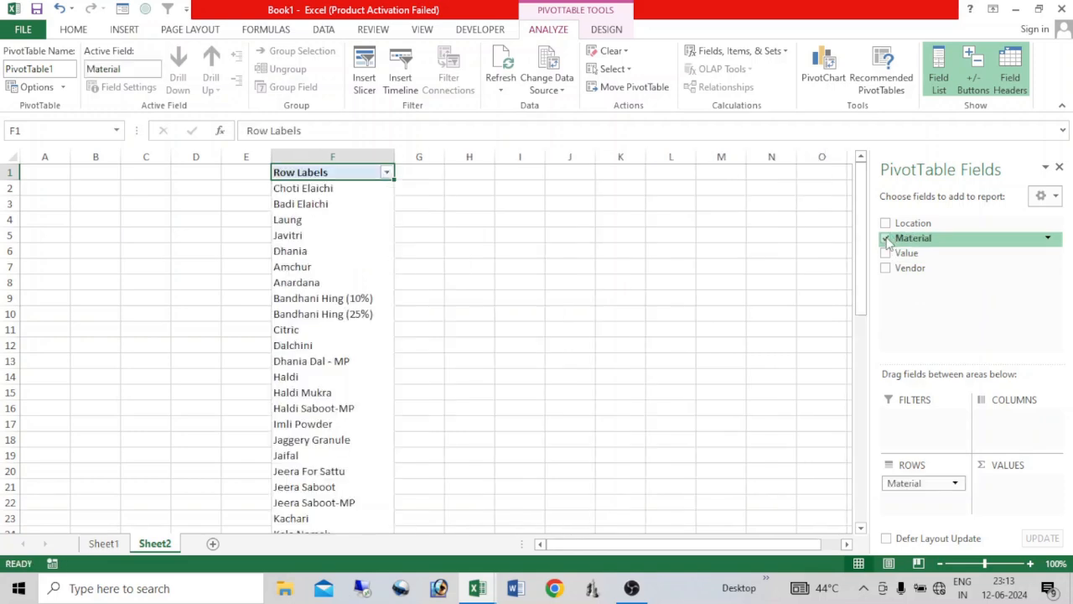
{"action": "left_click_drag", "start_coordinate": [910, 223], "coordinate": [1024, 425]}
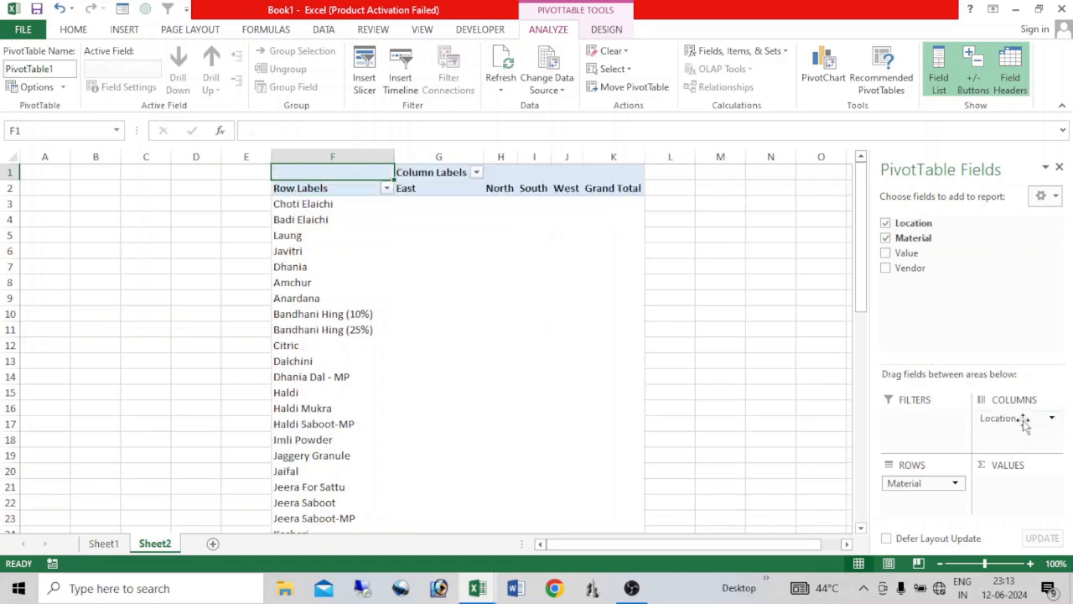
{"action": "left_click", "coordinate": [886, 253]}
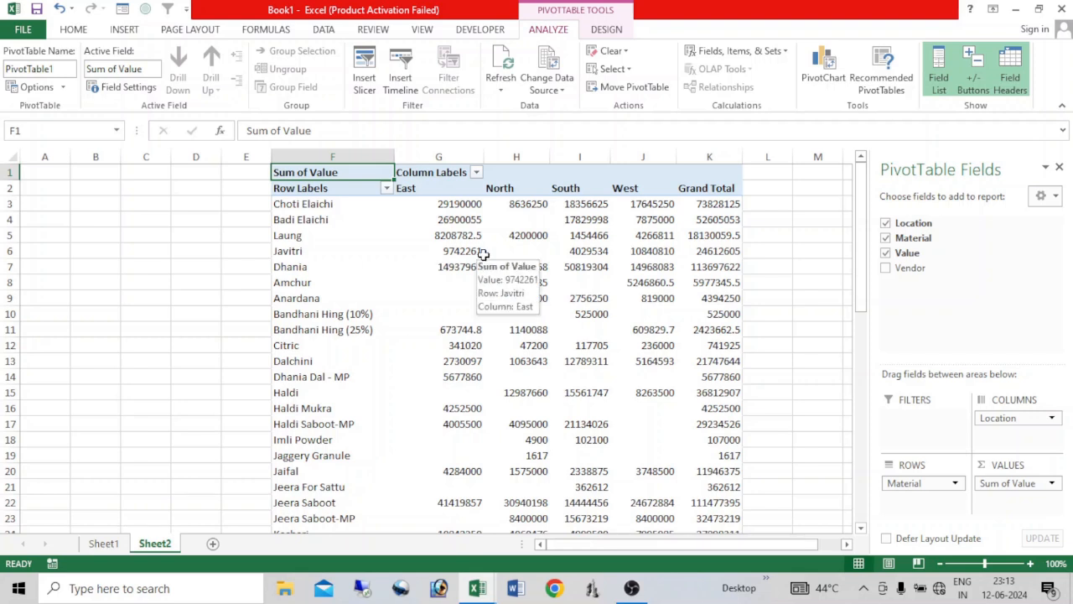
{"action": "left_click", "coordinate": [446, 252]}
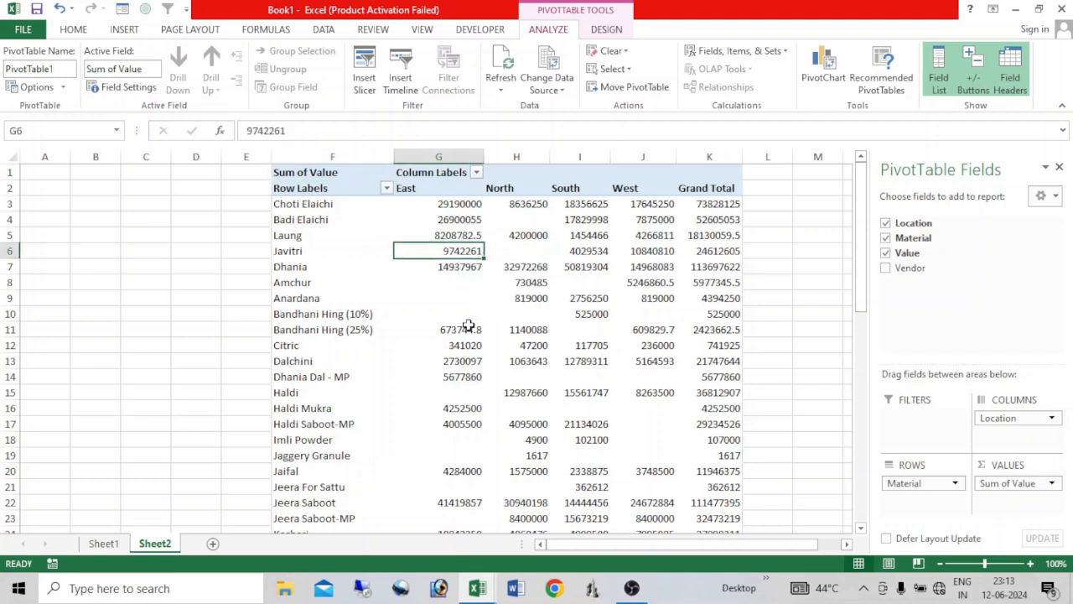